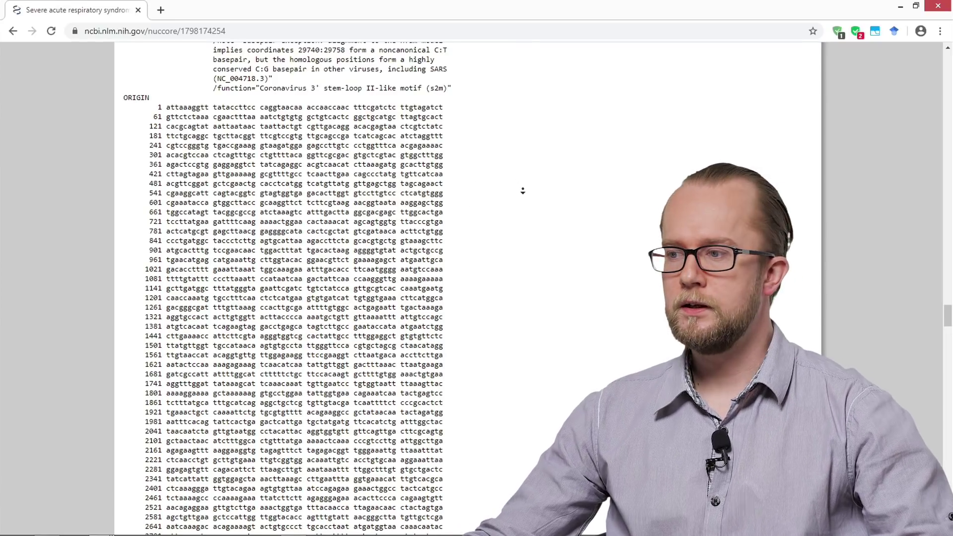
Look over the nucleotide sequence in the NCBI record and switch to the Wikipedia SARS-CoV-2 genome map
{"action": "scroll", "coordinate": [522, 189], "scroll_direction": "down", "scroll_amount": 1}
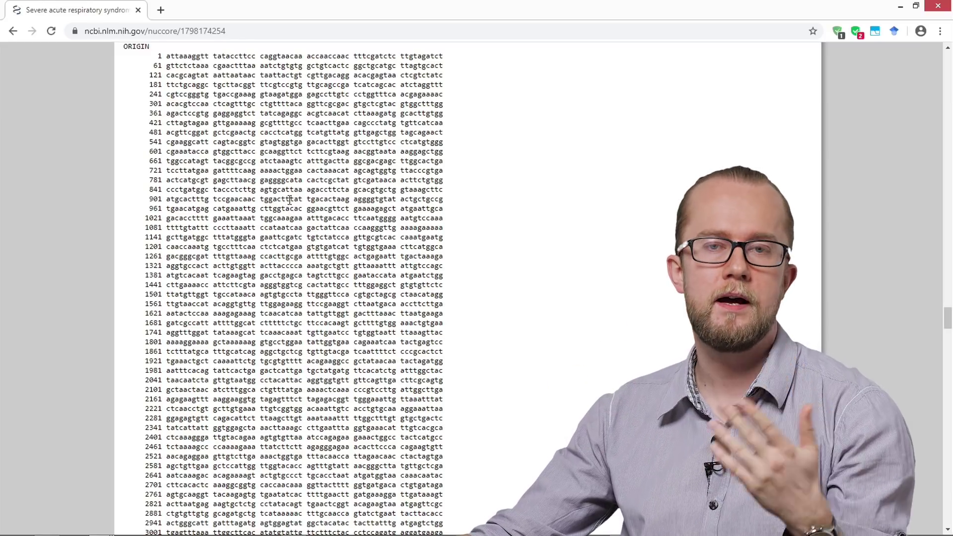
{"action": "key", "text": "alt+Tab"}
{"action": "key", "text": "alt+Tab"}
{"action": "key", "text": "alt+Tab"}
{"action": "left_click", "coordinate": [209, 271]}
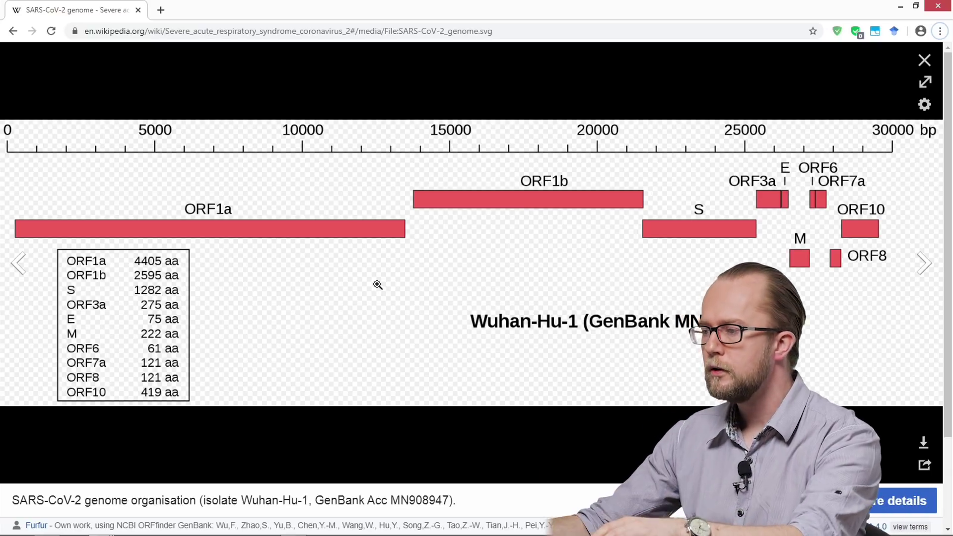
Copy the ORF3a protein's amino acid translation from the NCBI record and paste it into the blank Word document
{"action": "key", "text": "alt+Tab"}
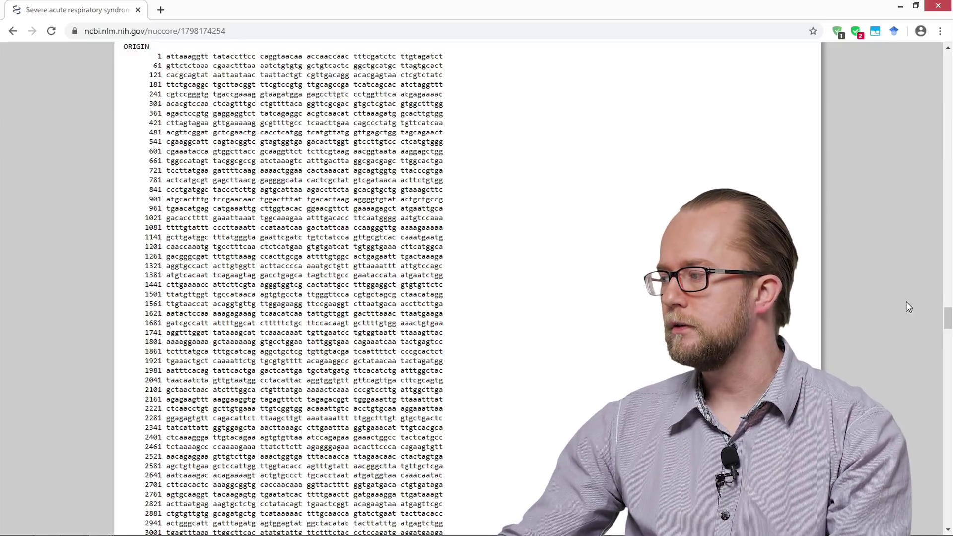
{"action": "left_click_drag", "start_coordinate": [948, 326], "coordinate": [948, 256]}
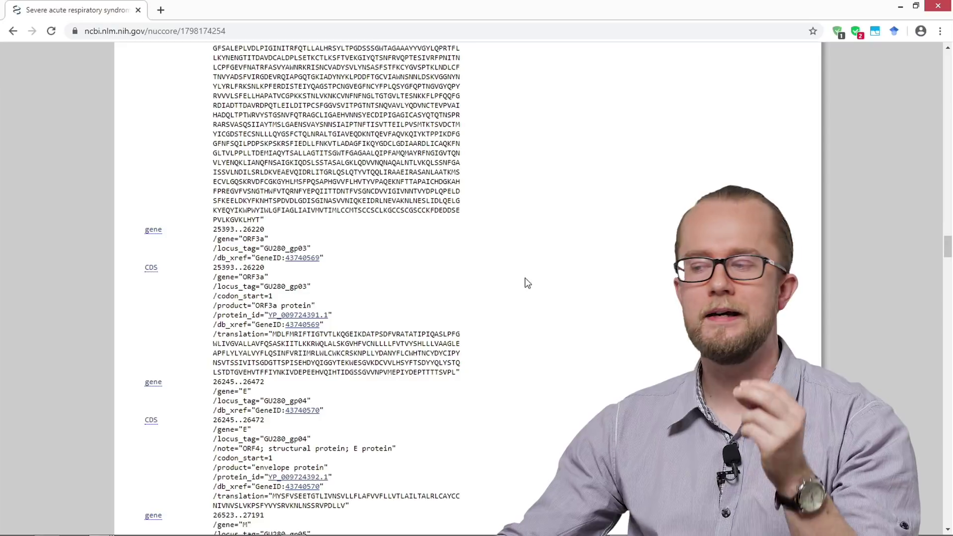
{"action": "scroll", "coordinate": [390, 330], "scroll_direction": "down", "scroll_amount": 1}
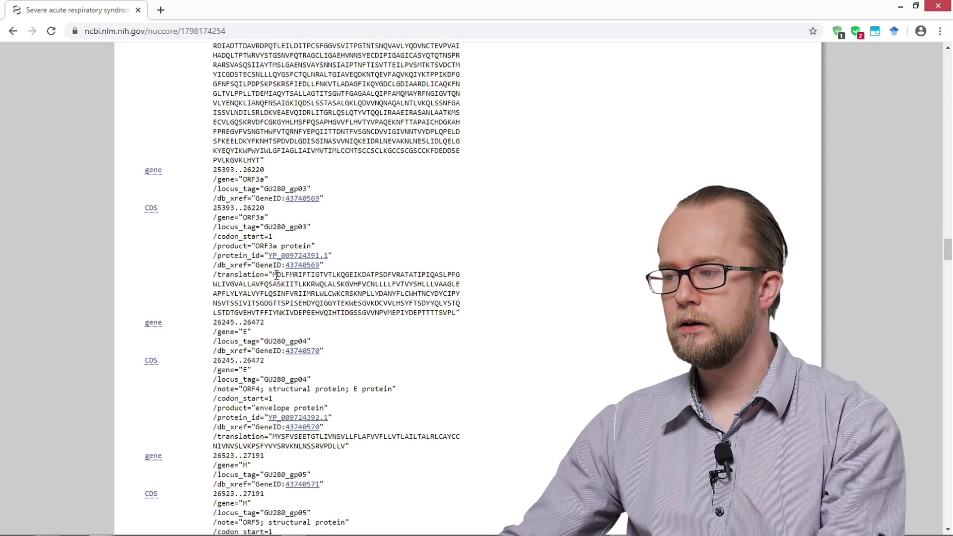
{"action": "left_click_drag", "start_coordinate": [274, 274], "coordinate": [455, 314]}
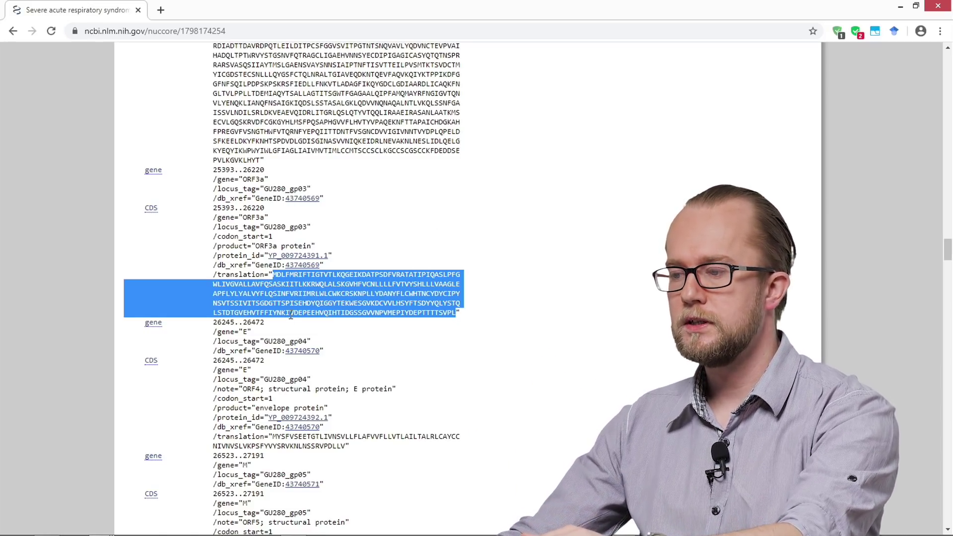
{"action": "key", "text": "ctrl+c"}
{"action": "key", "text": "alt+Tab"}
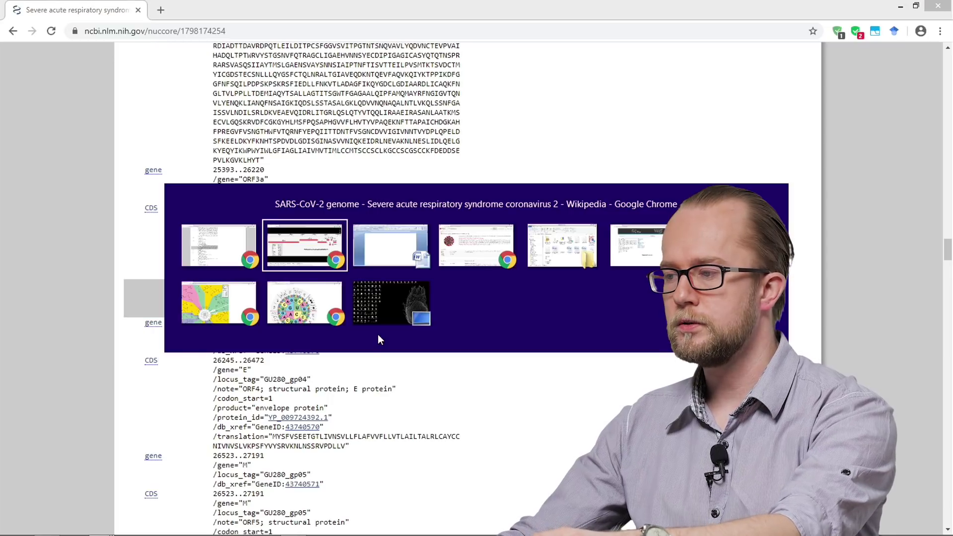
{"action": "key", "text": "ctrl+v"}
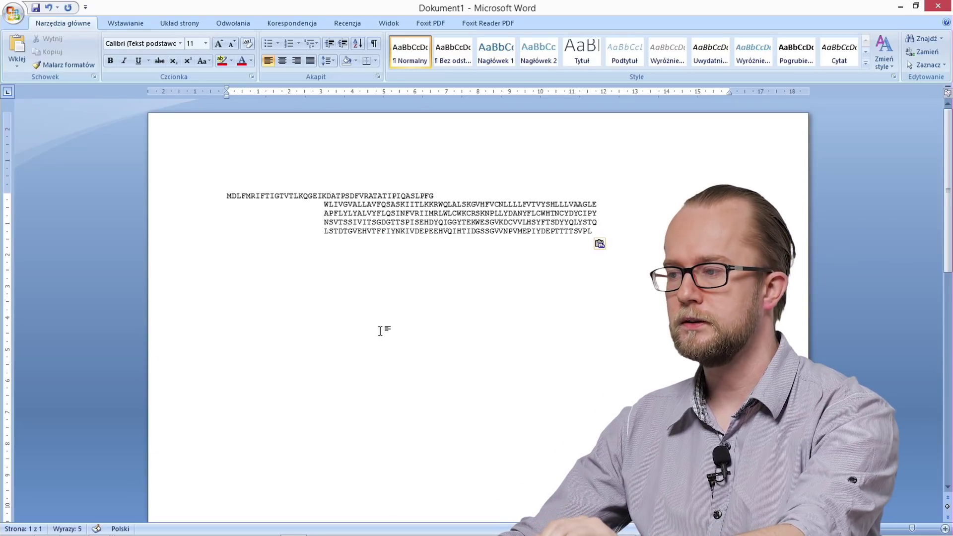
Remove all spaces from the pasted protein sequence by replacing them with nothing throughout the document
{"action": "key", "text": "ctrl+a"}
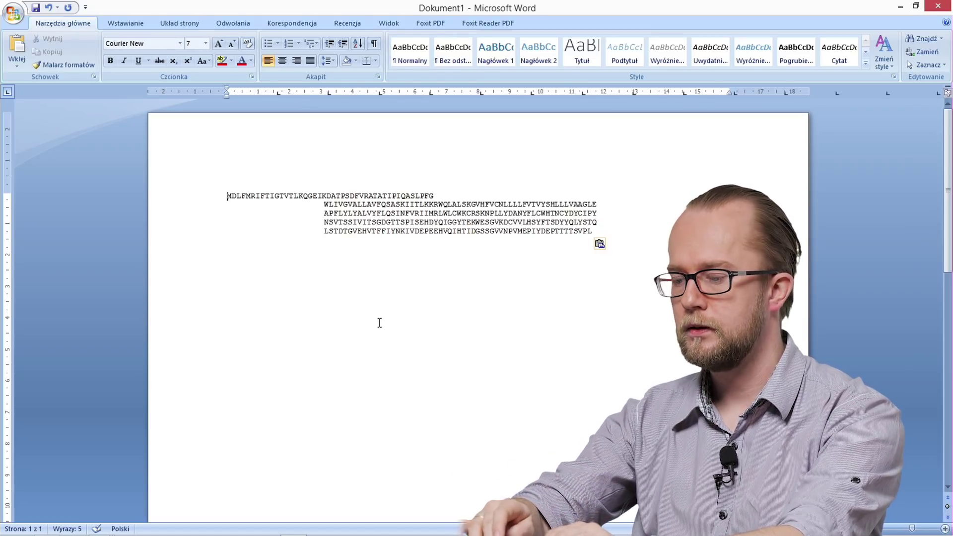
{"action": "key", "text": "ctrl+f"}
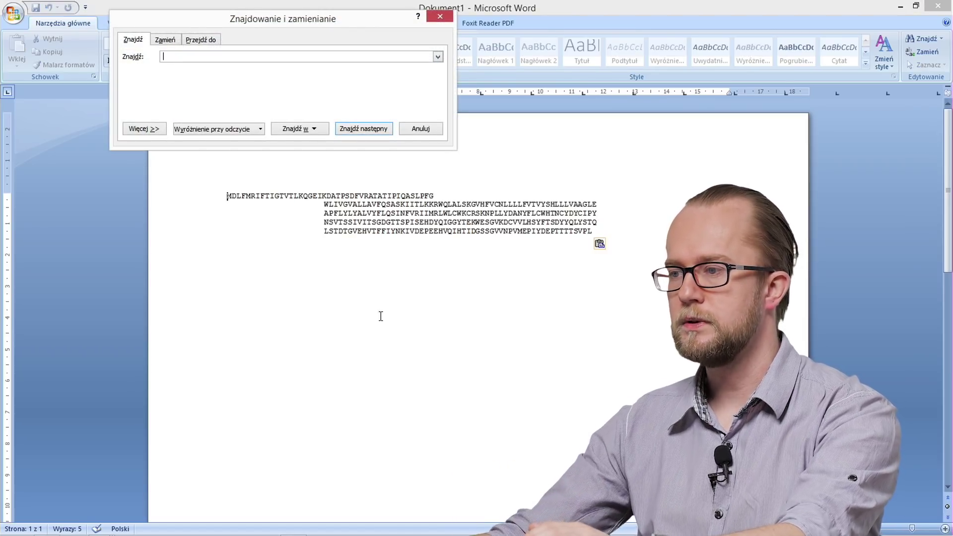
{"action": "left_click", "coordinate": [165, 40]}
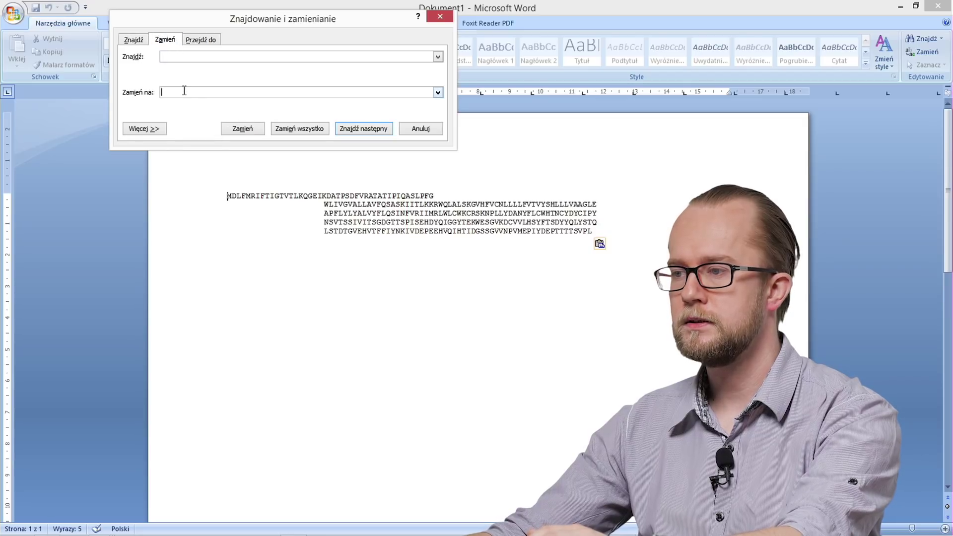
{"action": "left_click", "coordinate": [299, 130]}
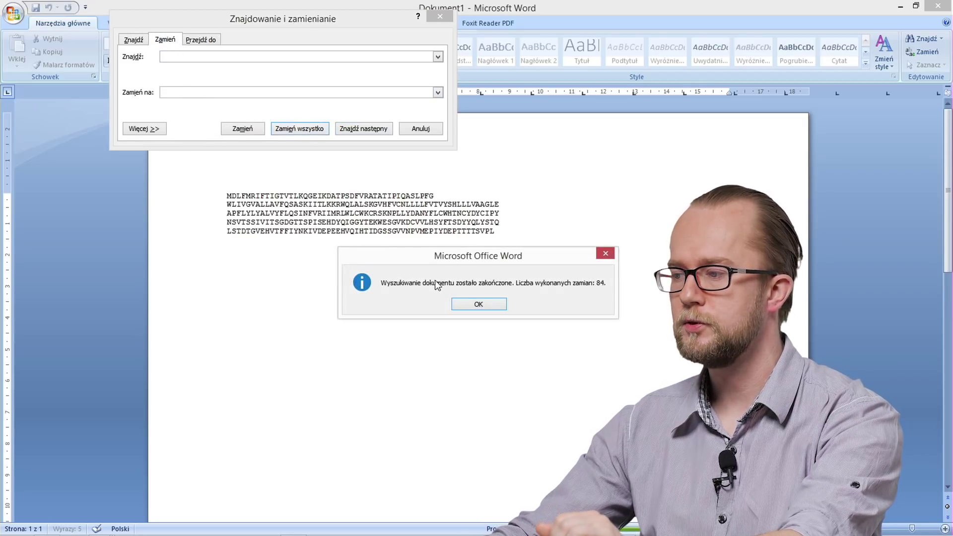
{"action": "left_click", "coordinate": [479, 303]}
Replace all paragraph marks (^p) with nothing to join the sequence lines, and close the find and replace dialog
{"action": "type", "text": "^p"}
{"action": "left_click", "coordinate": [253, 95]}
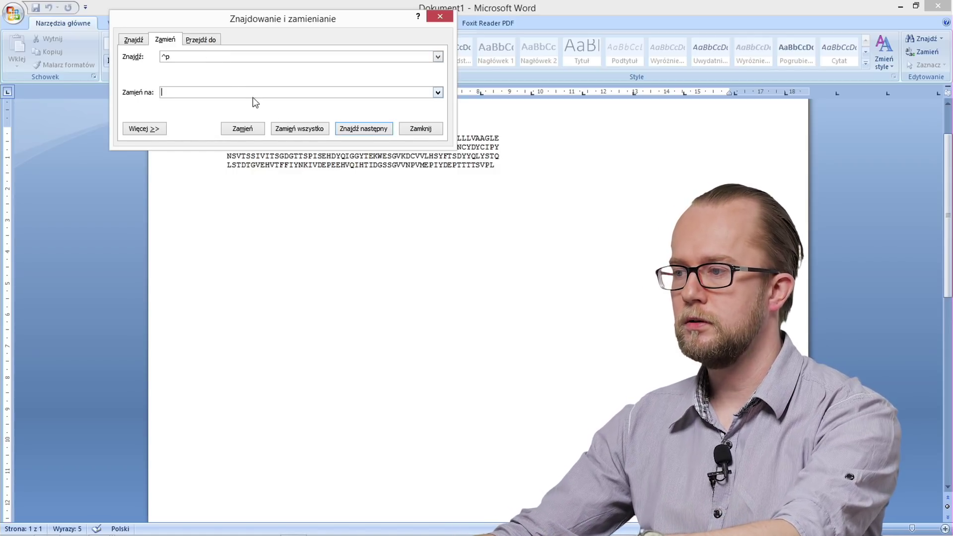
{"action": "left_click", "coordinate": [300, 130]}
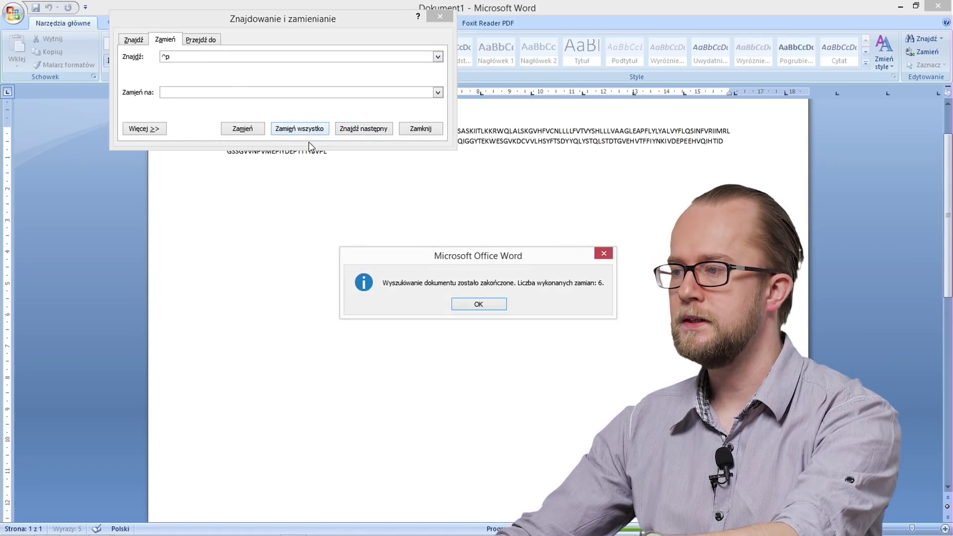
{"action": "left_click", "coordinate": [470, 303]}
{"action": "left_click", "coordinate": [440, 16]}
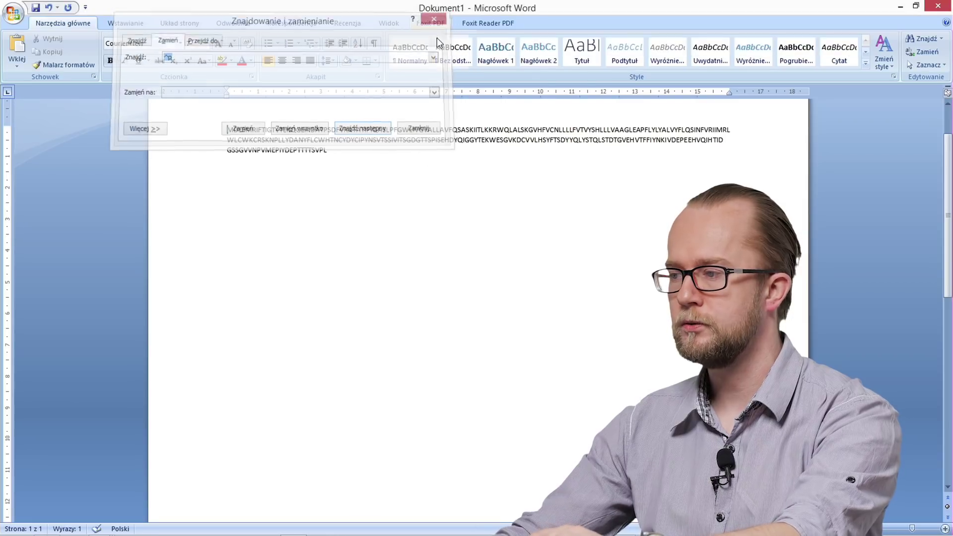
Enlarge the font of the whole protein sequence to 22 pt and deselect the text
{"action": "key", "text": "ctrl+a"}
{"action": "scroll", "coordinate": [442, 153], "scroll_direction": "down", "scroll_amount": 1}
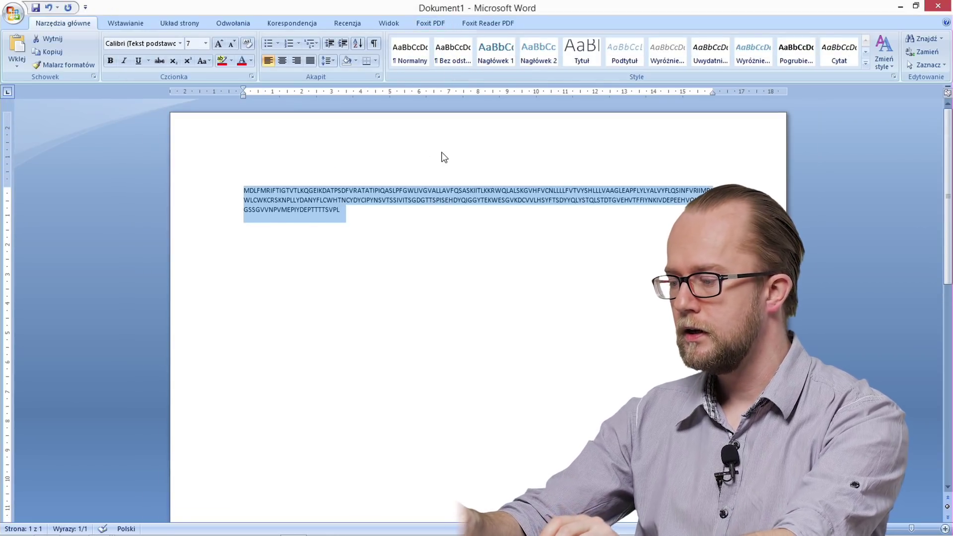
{"action": "key", "text": "ctrl+shift+period"}
{"action": "key", "text": "ctrl+shift+period"}
{"action": "key", "text": "ctrl+shift+period"}
{"action": "key", "text": "ctrl+shift+period"}
{"action": "key", "text": "ctrl+shift+period"}
{"action": "key", "text": "ctrl+shift+period"}
{"action": "key", "text": "ctrl+shift+period"}
{"action": "key", "text": "ctrl+shift+period"}
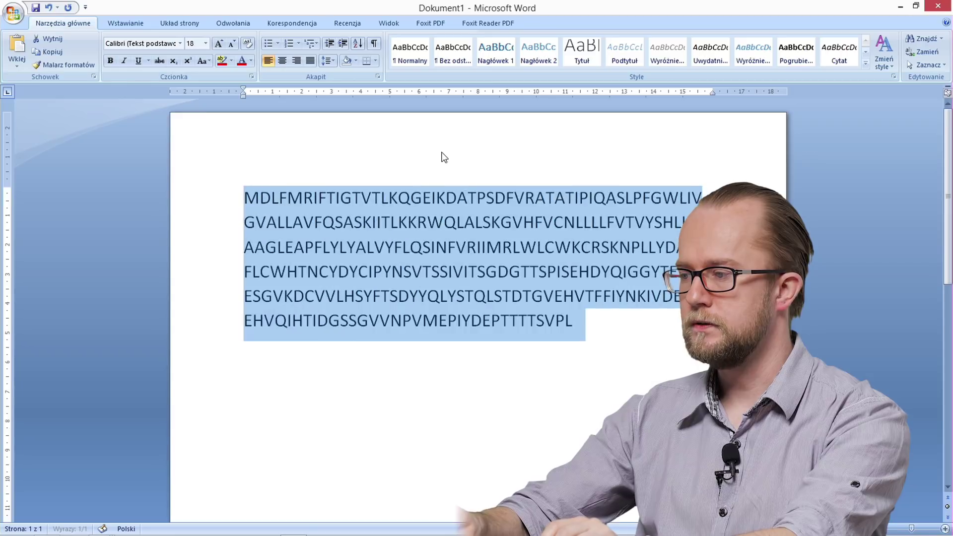
{"action": "key", "text": "ctrl+shift+period"}
{"action": "key", "text": "ctrl+shift+period"}
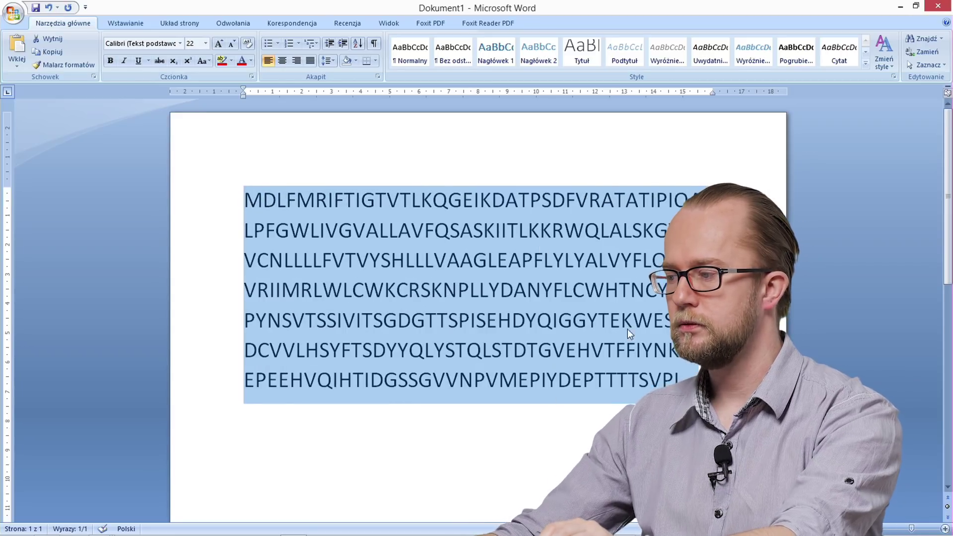
{"action": "left_click", "coordinate": [627, 329]}
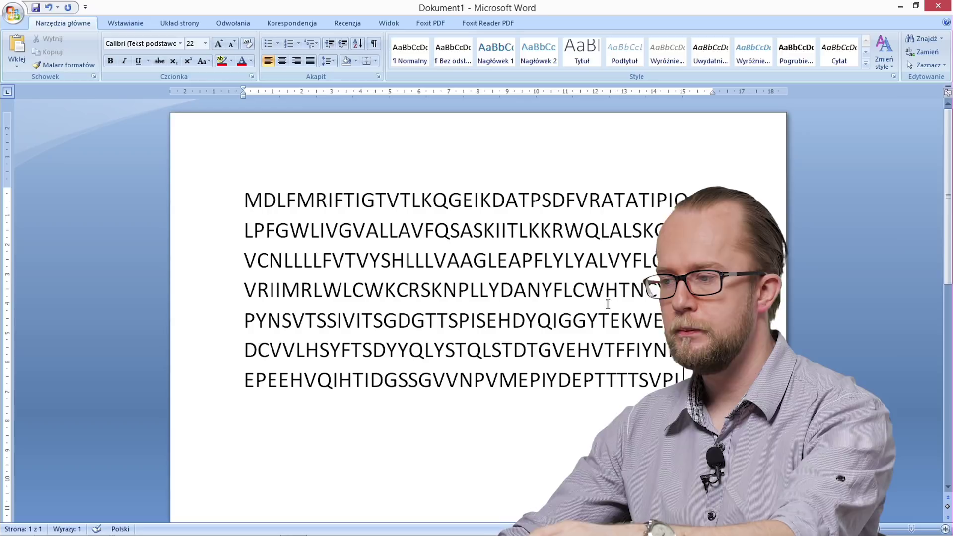
Switch to the browser window with the GeneticCode21-version-2.svg chart of amino acid structures
{"action": "key", "text": "alt+Tab"}
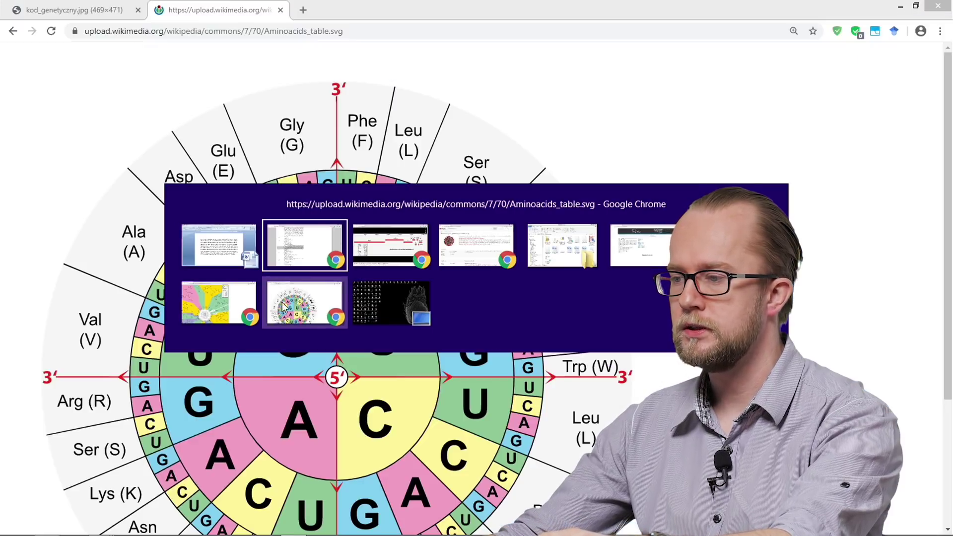
{"action": "left_click", "coordinate": [269, 311]}
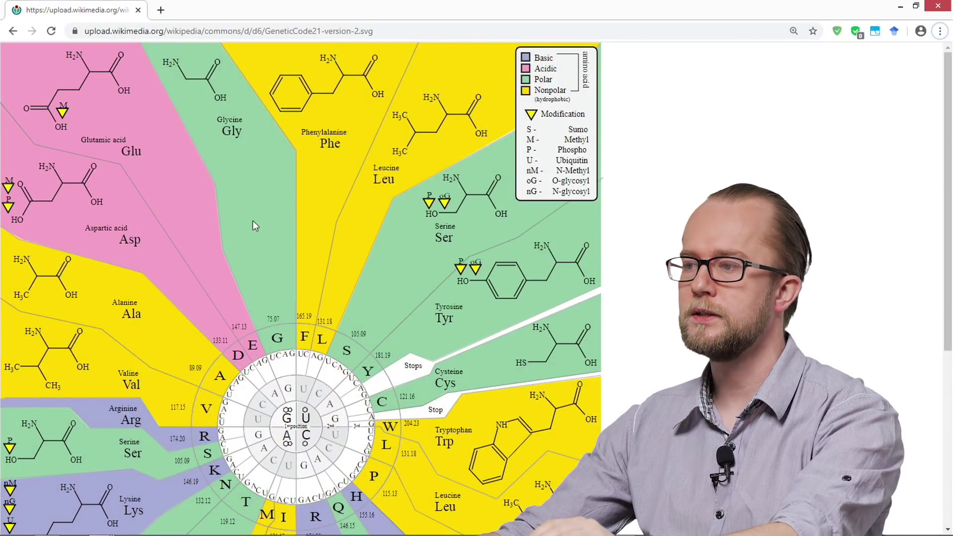
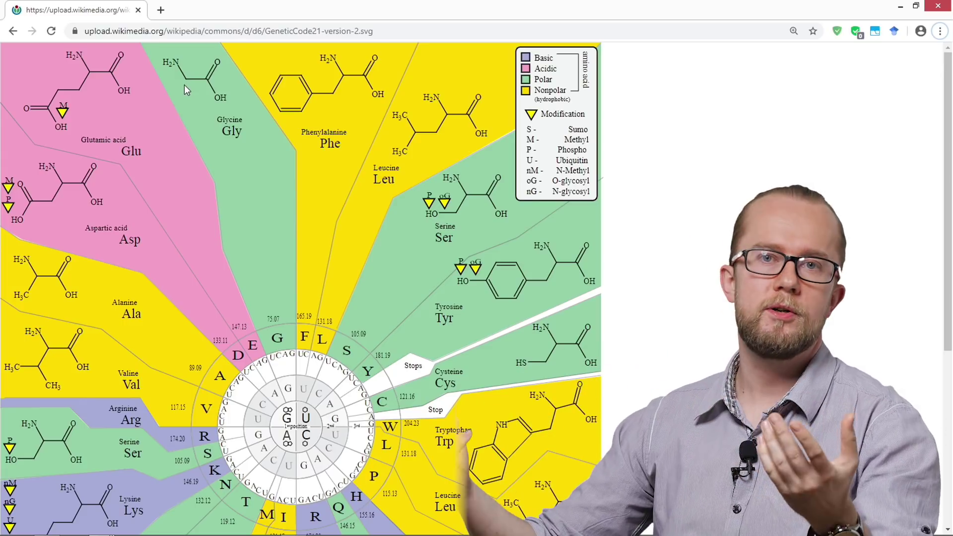
Switch from the genetic code chart to the browser window with the PepDraw peptide drawing tool
{"action": "key", "text": "alt+Tab"}
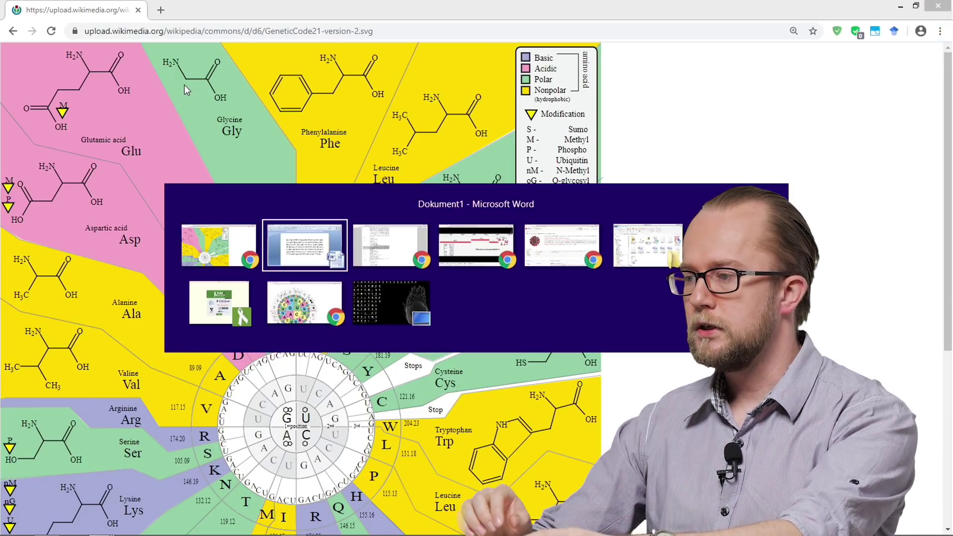
{"action": "key", "text": "alt+Tab"}
{"action": "key", "text": "alt+Tab"}
{"action": "key", "text": "alt+Tab"}
{"action": "key", "text": "alt+Tab"}
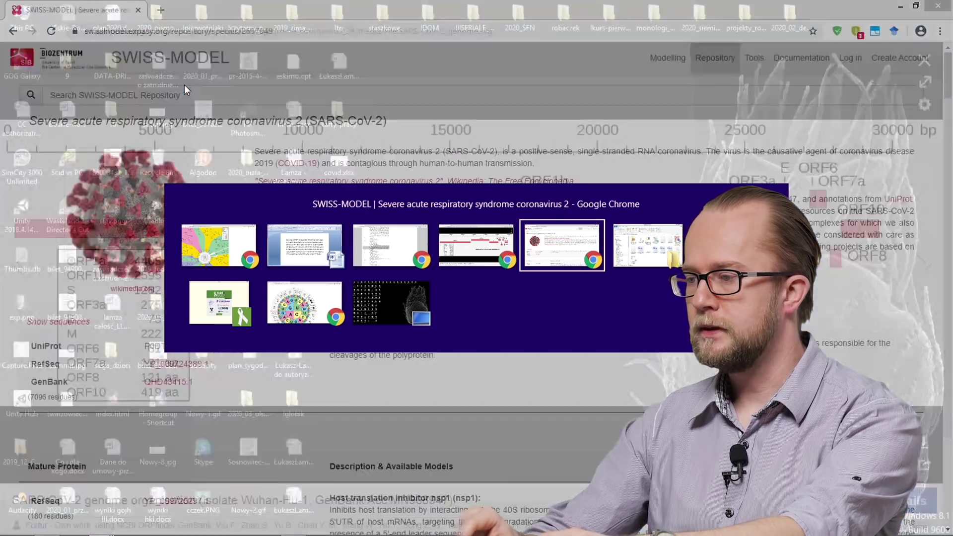
{"action": "key", "text": "alt+shift+Tab"}
{"action": "key", "text": "alt+Tab"}
{"action": "key", "text": "alt+Tab"}
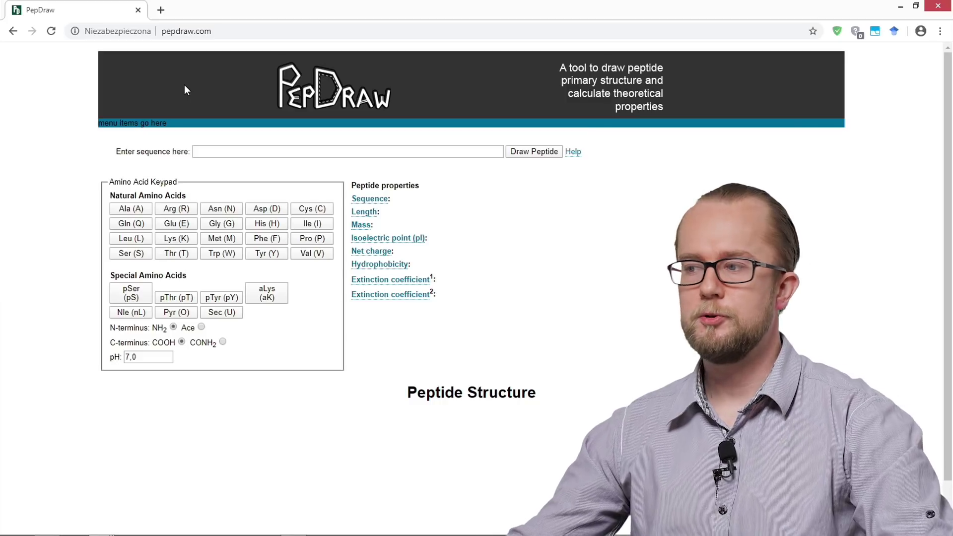
Enter a peptide of ten glycines (GGGGGGGGGG) with the amino acid keypad and draw its structure
{"action": "left_click", "coordinate": [293, 150]}
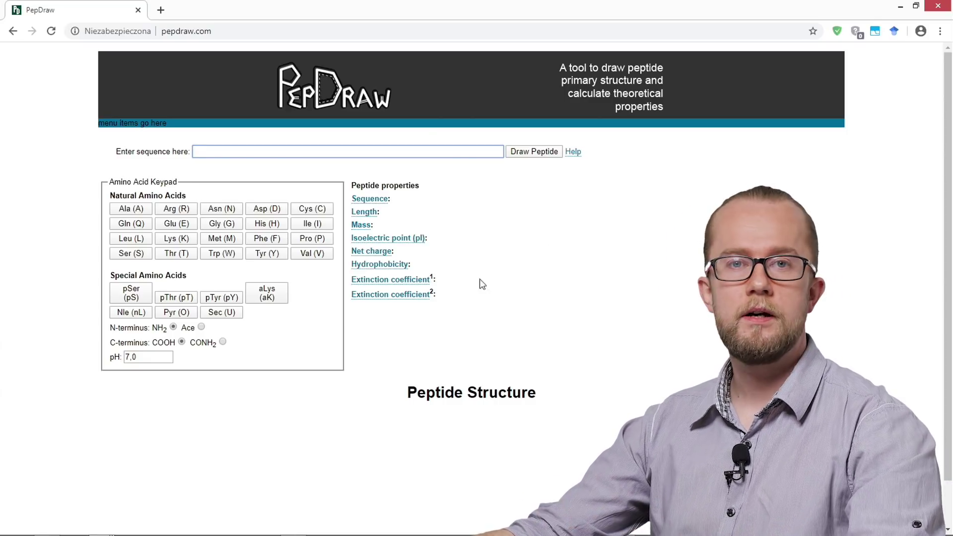
{"action": "left_click", "coordinate": [222, 226]}
{"action": "left_click", "coordinate": [223, 225]}
{"action": "left_click", "coordinate": [223, 226]}
{"action": "left_click", "coordinate": [223, 226]}
{"action": "left_click", "coordinate": [226, 226]}
{"action": "left_click", "coordinate": [226, 226]}
{"action": "left_click", "coordinate": [228, 226]}
{"action": "left_click", "coordinate": [228, 226]}
{"action": "left_click", "coordinate": [228, 226]}
{"action": "left_click", "coordinate": [228, 226]}
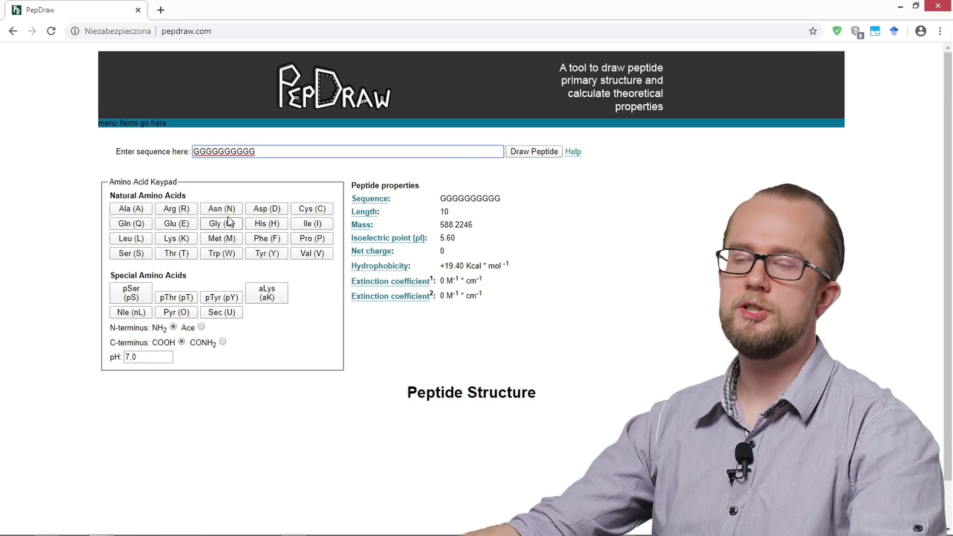
{"action": "left_click", "coordinate": [519, 153]}
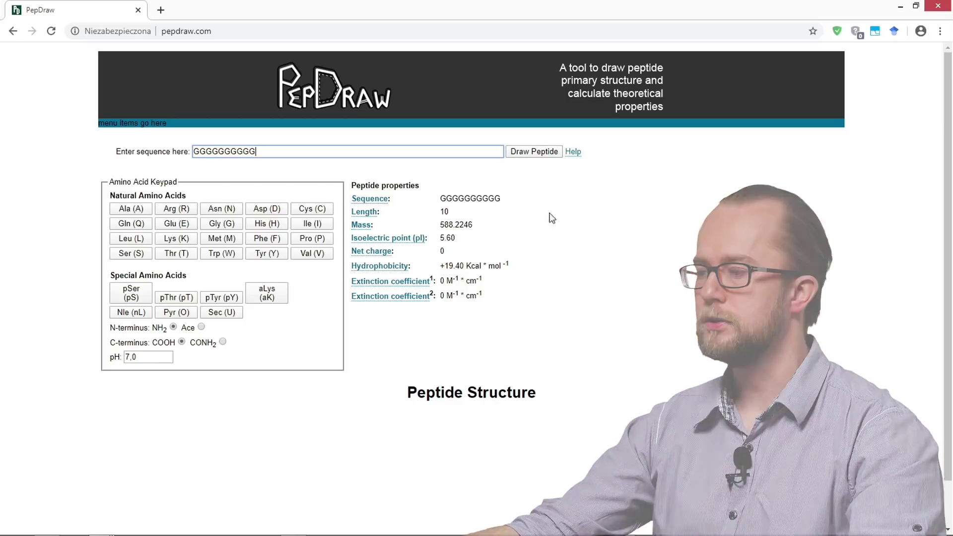
{"action": "scroll", "coordinate": [571, 422], "scroll_direction": "down", "scroll_amount": 2}
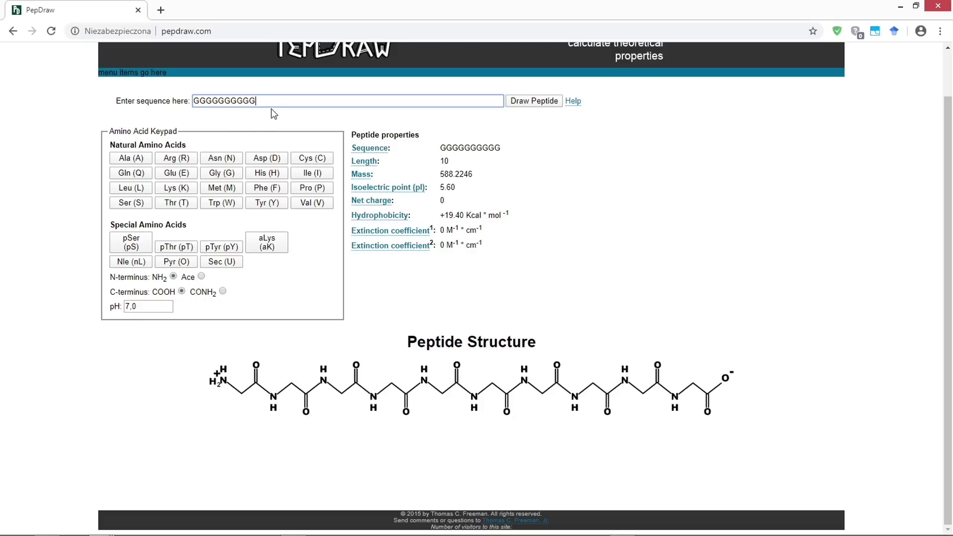
Copy tryptophan's one-letter code W from the genetic code chart and return to PepDraw
{"action": "key", "text": "alt+Tab"}
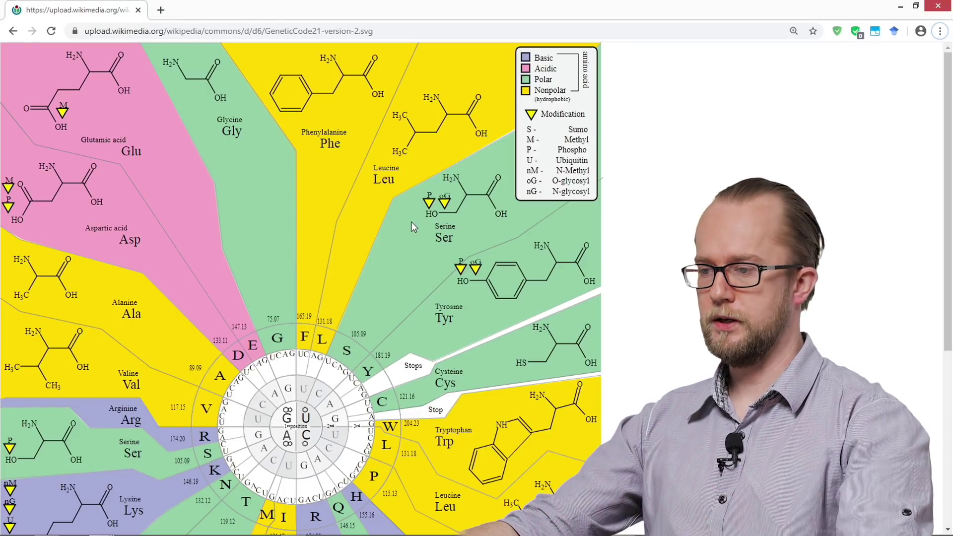
{"action": "scroll", "coordinate": [410, 236], "scroll_direction": "down", "scroll_amount": 4}
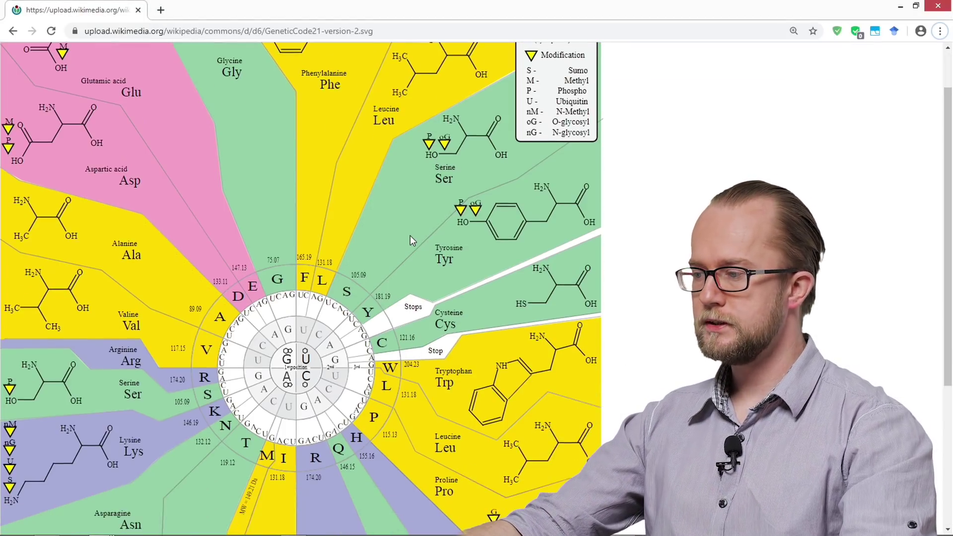
{"action": "scroll", "coordinate": [410, 234], "scroll_direction": "down", "scroll_amount": 3}
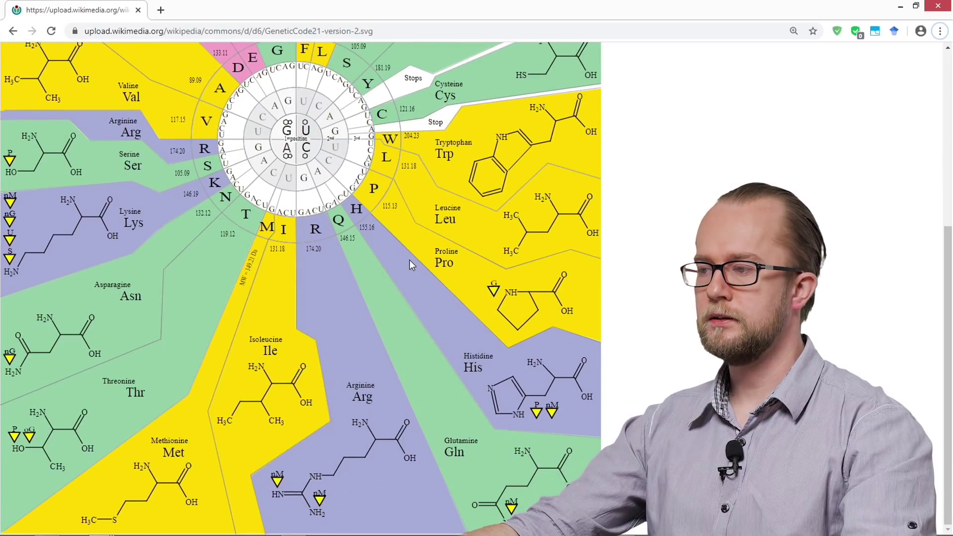
{"action": "scroll", "coordinate": [462, 235], "scroll_direction": "up", "scroll_amount": 2}
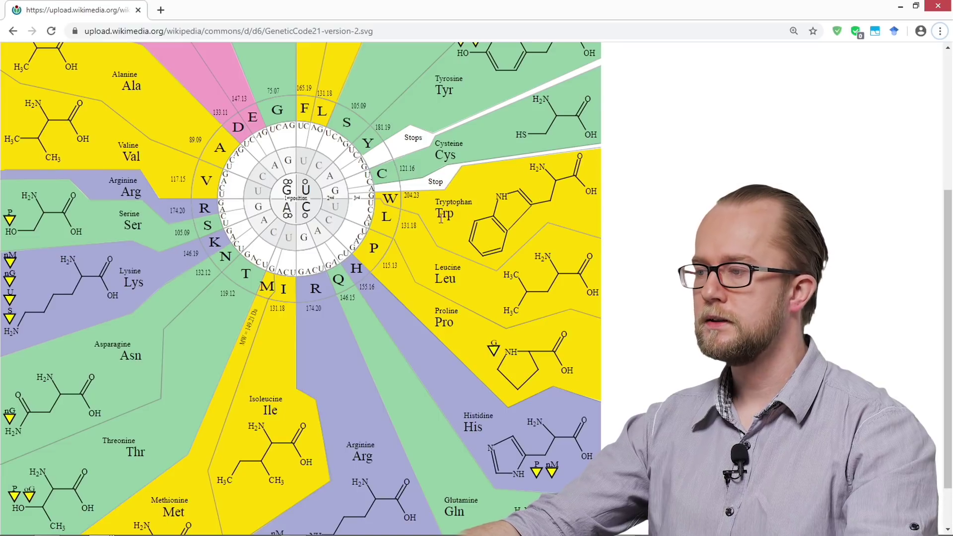
{"action": "double_click", "coordinate": [387, 197]}
{"action": "key", "text": "ctrl+c"}
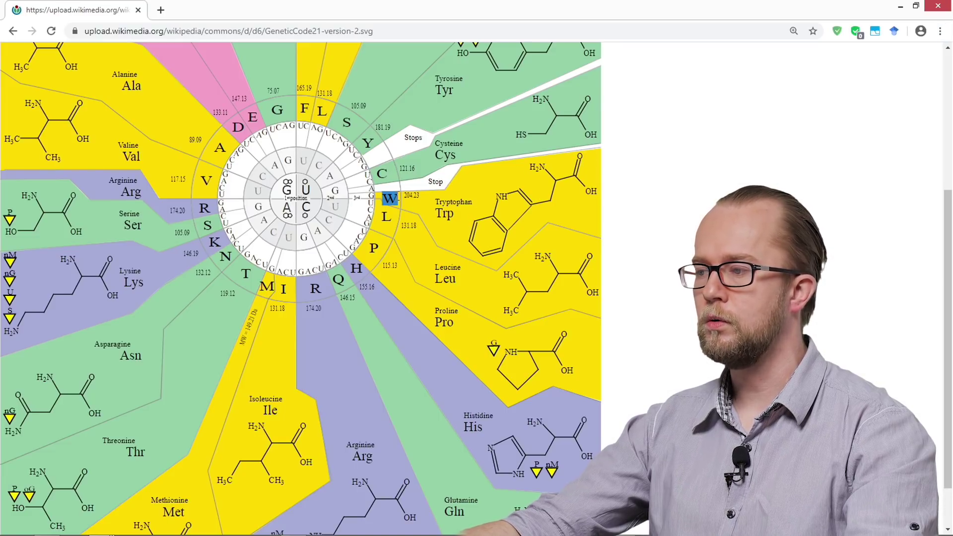
{"action": "key", "text": "alt+Tab"}
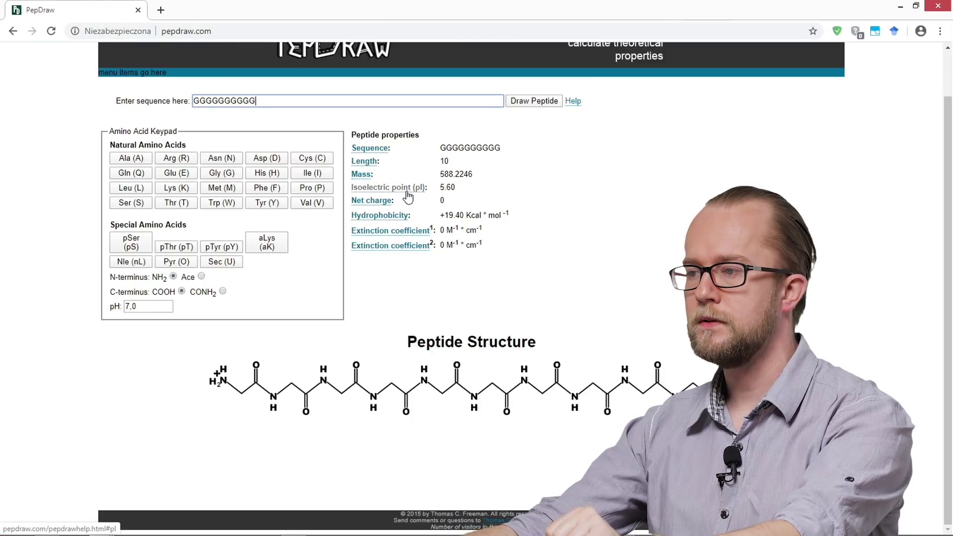
Replace the fifth glycine in the peptide sequence with the copied W and draw GGGGWGGGGG
{"action": "left_click", "coordinate": [268, 100]}
{"action": "key", "text": "Left"}
{"action": "key", "text": "Left"}
{"action": "key", "text": "Left"}
{"action": "key", "text": "Left"}
{"action": "key", "text": "Left"}
{"action": "key", "text": "shift+Left"}
{"action": "key", "text": "ctrl+v"}
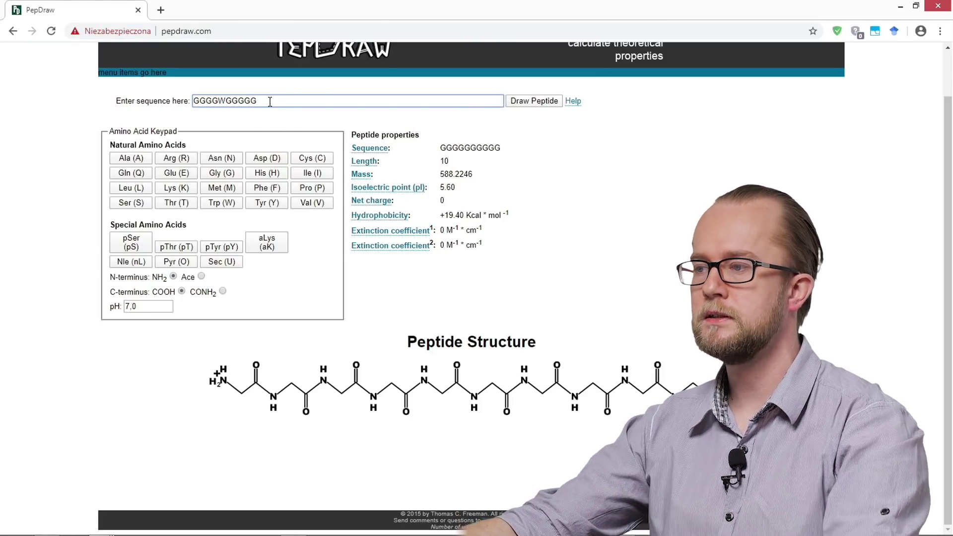
{"action": "left_click", "coordinate": [546, 100]}
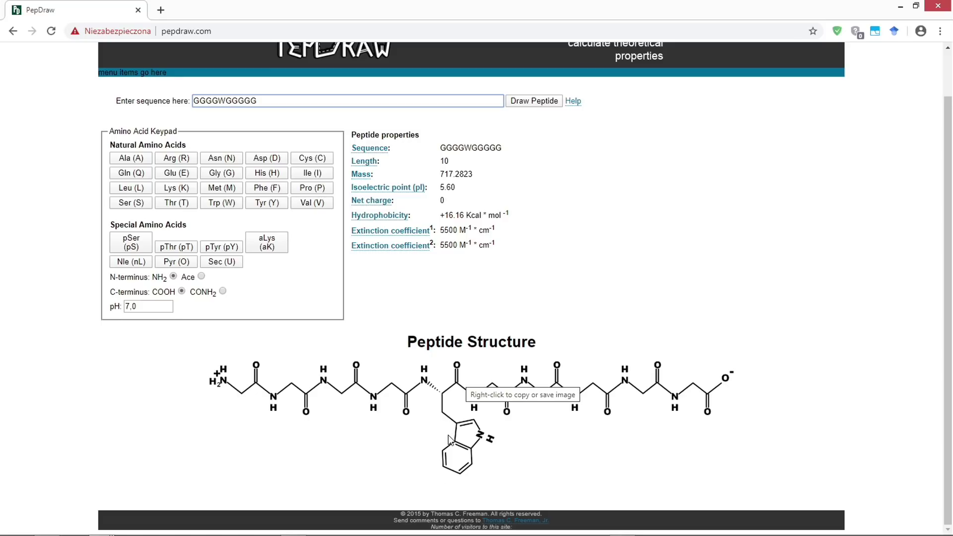
Replace the whole sequence with ten tryptophans (WWWWWWWWWW) and draw the peptide
{"action": "left_click_drag", "start_coordinate": [268, 103], "coordinate": [89, 102]}
{"action": "type", "text": "WWWWWWWWWW"}
{"action": "left_click", "coordinate": [526, 104]}
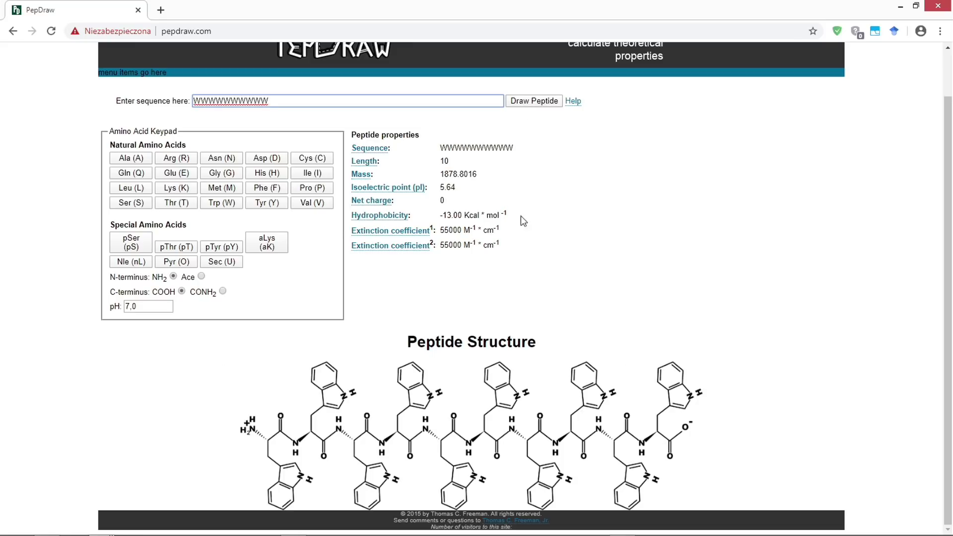
Extend the tryptophan chain to 26 W residues and redraw the peptide structure
{"action": "left_click", "coordinate": [294, 101]}
{"action": "type", "text": "WWWWWWWWWWWWWWWWWWWWW"}
{"action": "left_click", "coordinate": [534, 101]}
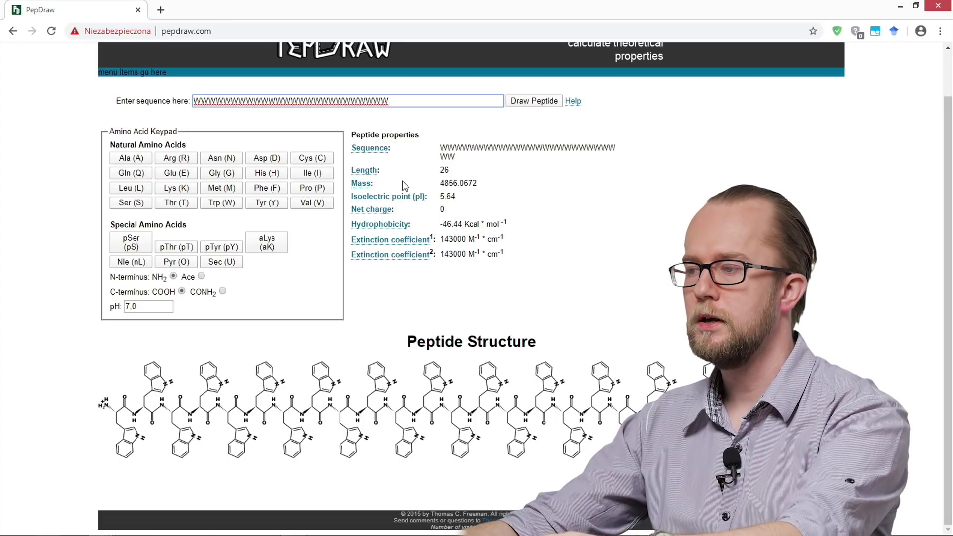
Switch to the Word document with the cleaned protein sequence and place the cursor before its first letter
{"action": "key", "text": "alt+Tab"}
{"action": "key", "text": "alt+Tab"}
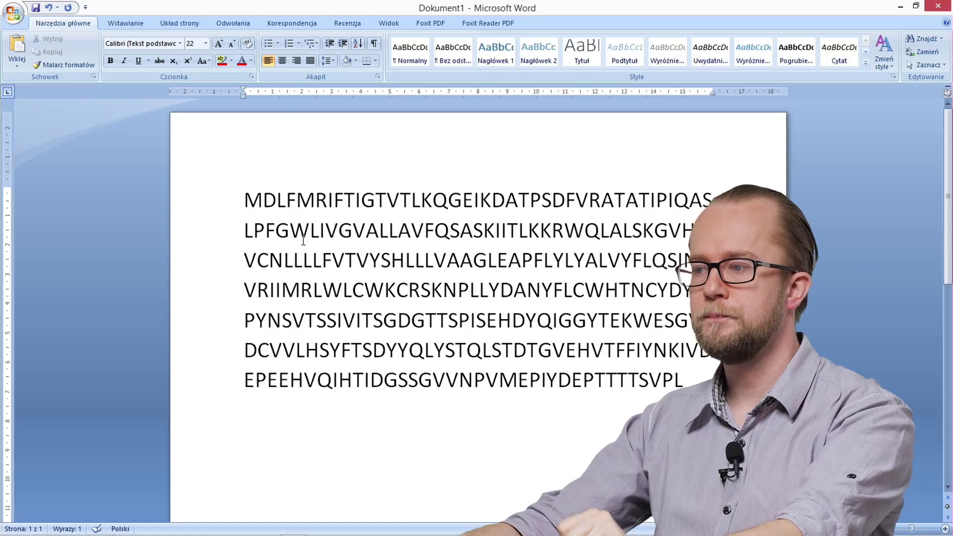
{"action": "left_click", "coordinate": [248, 201]}
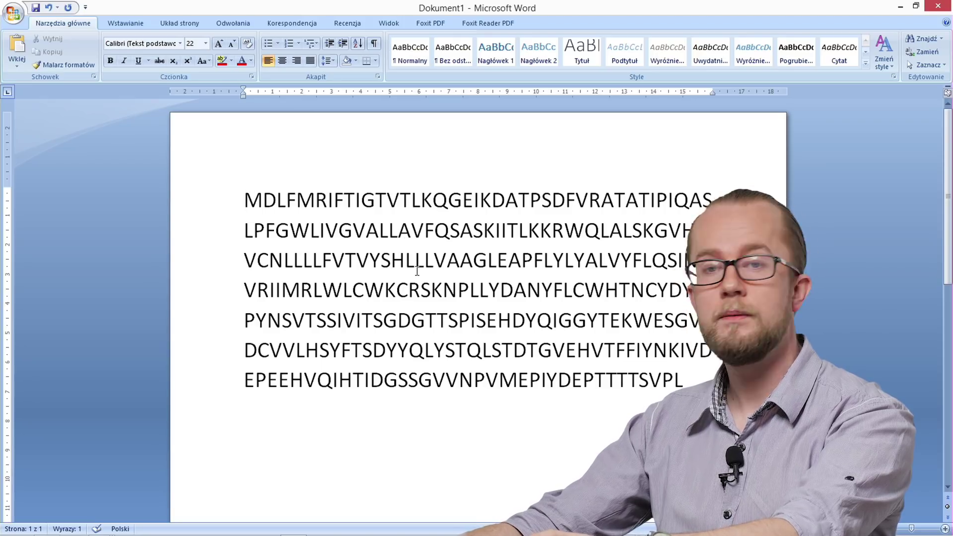
Switch to the NCBI nucleotide record and highlight the ORF3a product name, then its full translation sequence
{"action": "key", "text": "alt+Tab"}
{"action": "key", "text": "Tab"}
{"action": "key", "text": "Tab"}
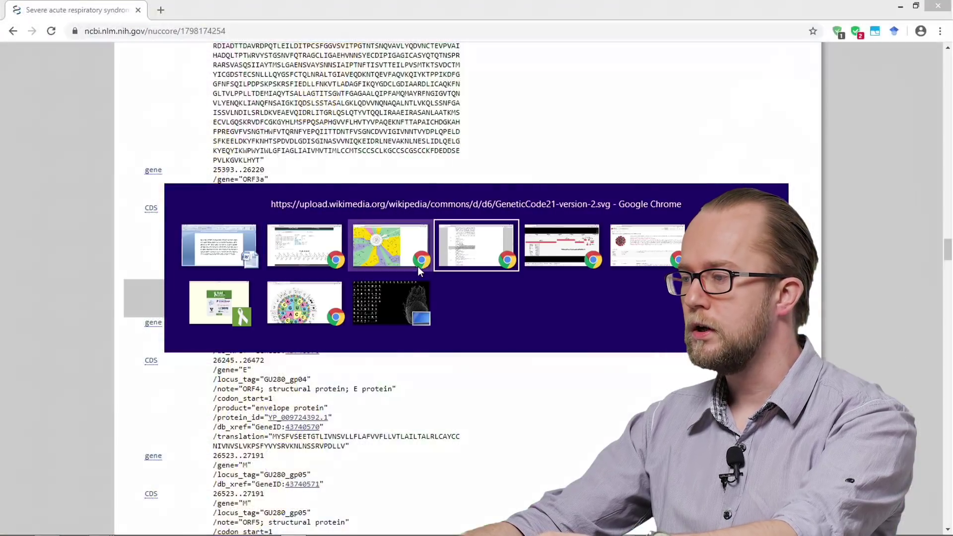
{"action": "left_click", "coordinate": [473, 242]}
{"action": "key", "text": "alt"}
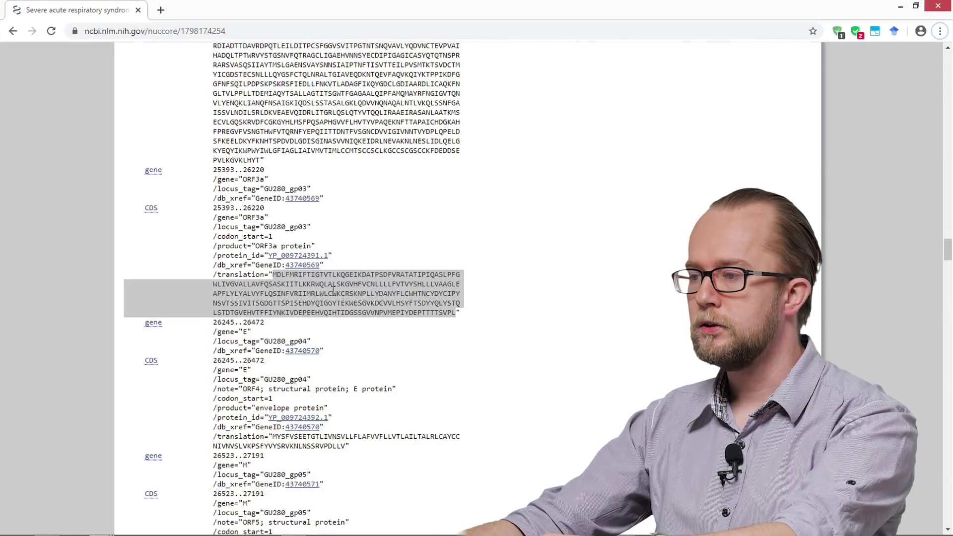
{"action": "key", "text": "alt"}
{"action": "left_click", "coordinate": [304, 284]}
{"action": "left_click_drag", "start_coordinate": [260, 245], "coordinate": [274, 242]}
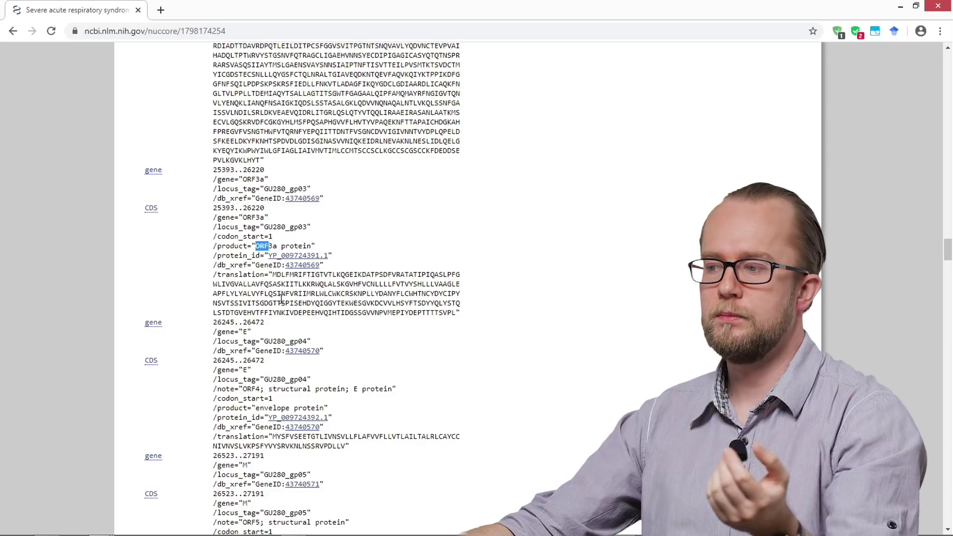
{"action": "left_click_drag", "start_coordinate": [272, 275], "coordinate": [455, 314]}
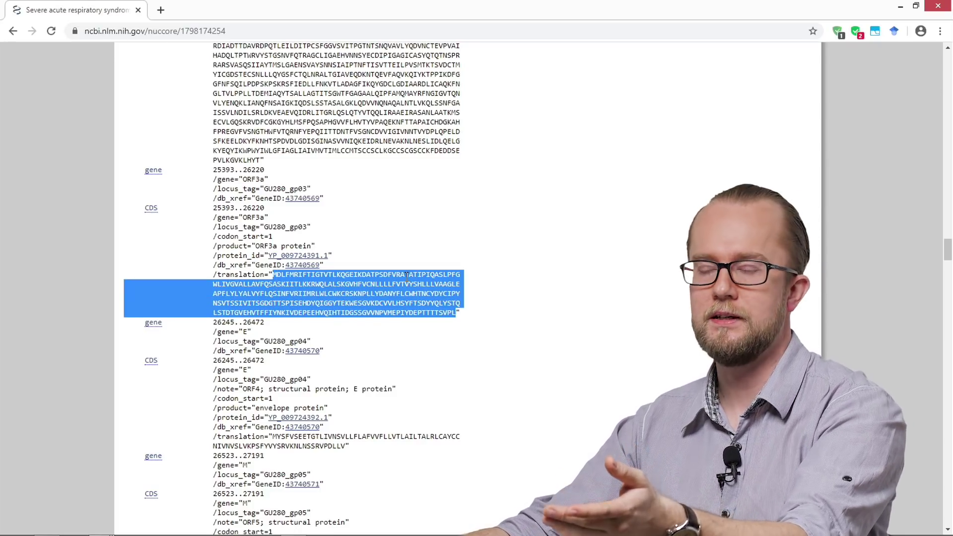
Examine ORF3a on the Wikipedia SARS-CoV-2 genome map and return to the NCBI record
{"action": "key", "text": "alt+Tab"}
{"action": "key", "text": "Tab"}
{"action": "key", "text": "Tab"}
{"action": "key", "text": "Tab"}
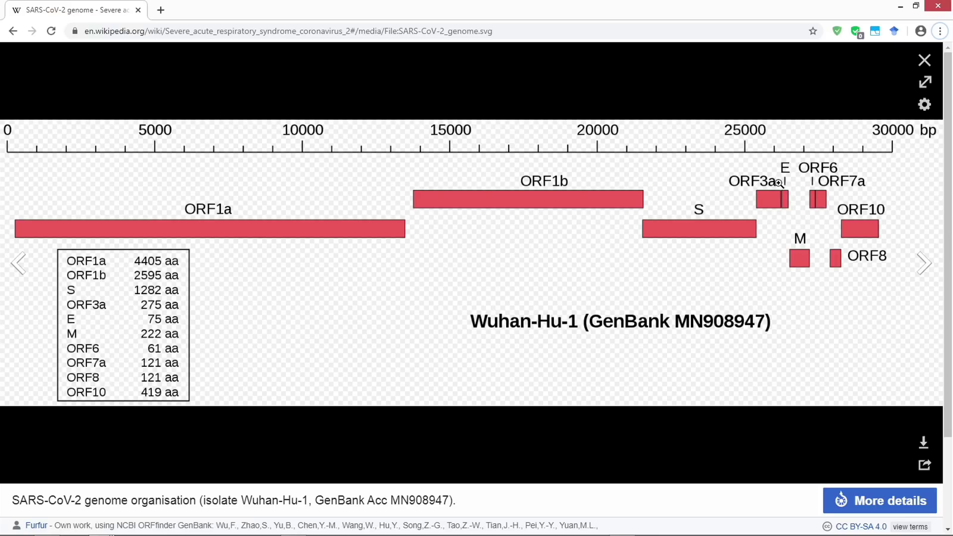
{"action": "key", "text": "alt+Tab"}
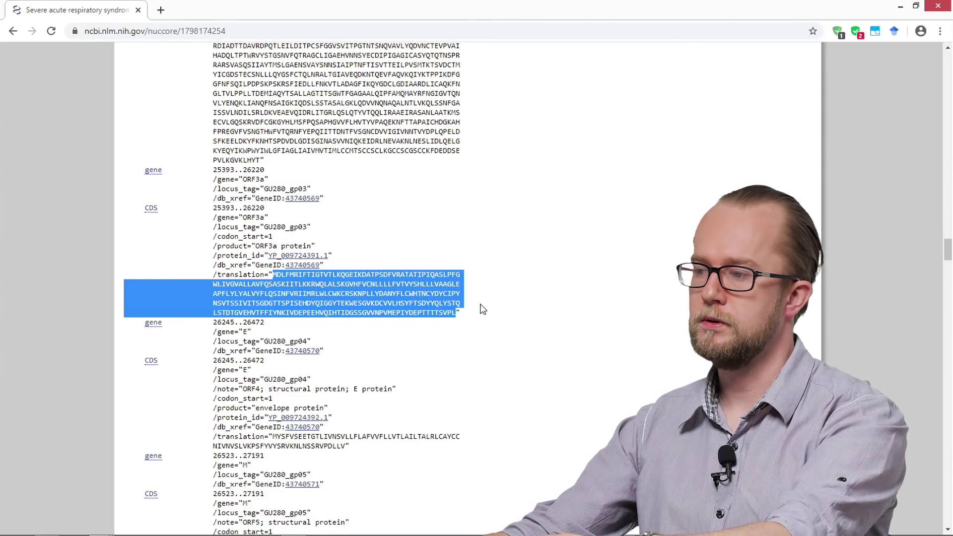
Copy the first stretch of the ORF3a translation, MDLFMRIFTIGTVTLKQGEIKD, from the NCBI record
{"action": "left_click", "coordinate": [276, 275]}
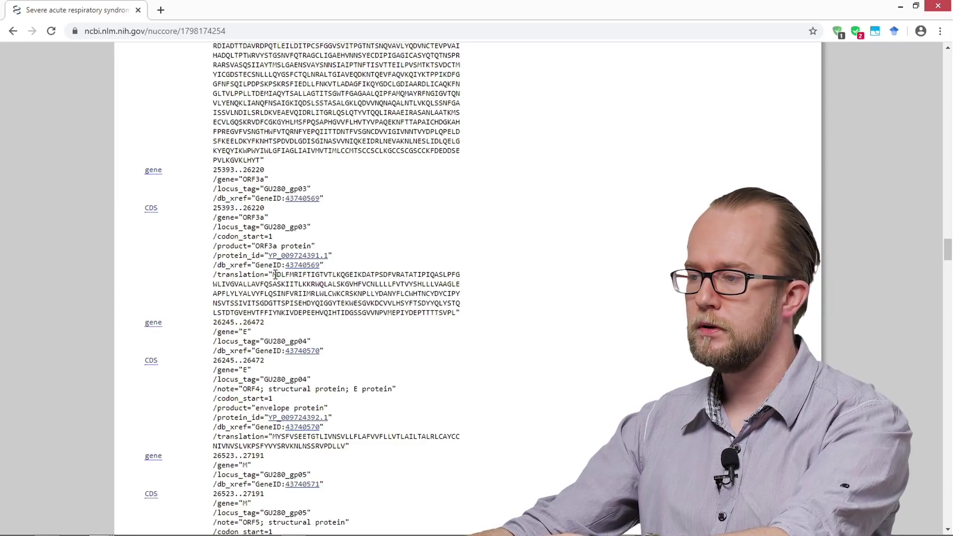
{"action": "left_click_drag", "start_coordinate": [276, 275], "coordinate": [368, 274]}
{"action": "key", "text": "ctrl+c"}
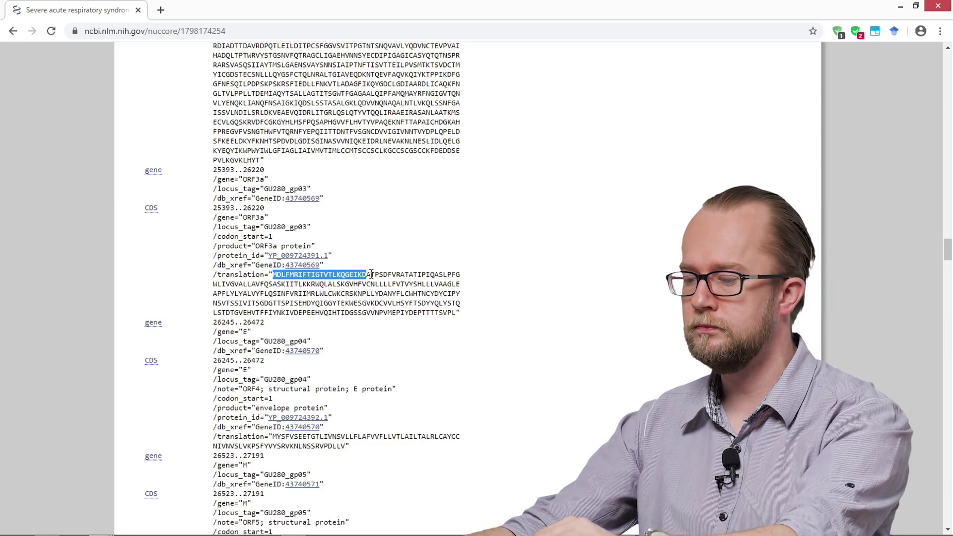
Switch to PepDraw, replace the tryptophan sequence with the copied ORF3a fragment and draw the peptide
{"action": "key", "text": "alt+Tab"}
{"action": "left_click", "coordinate": [449, 248]}
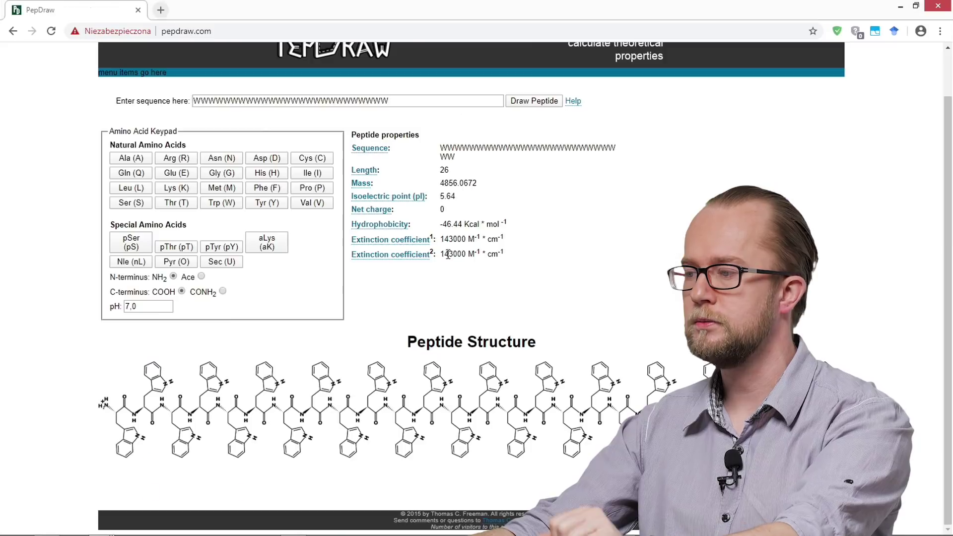
{"action": "double_click", "coordinate": [419, 95]}
{"action": "key", "text": "ctrl+v"}
{"action": "left_click", "coordinate": [535, 99]}
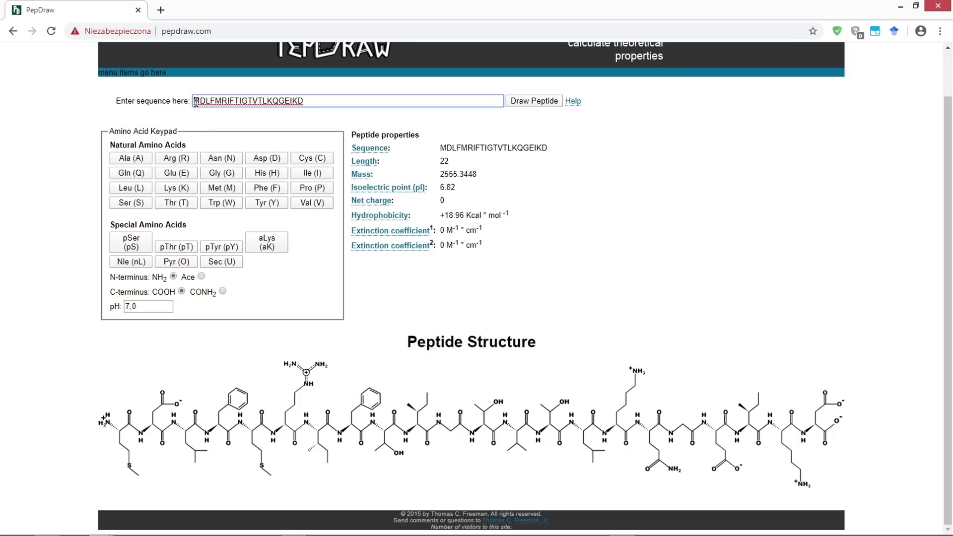
Place a reduced PepDraw window beside the zoomed-out genetic code chart so methionine's structure can be compared
{"action": "left_click_drag", "start_coordinate": [416, 9], "coordinate": [698, 37]}
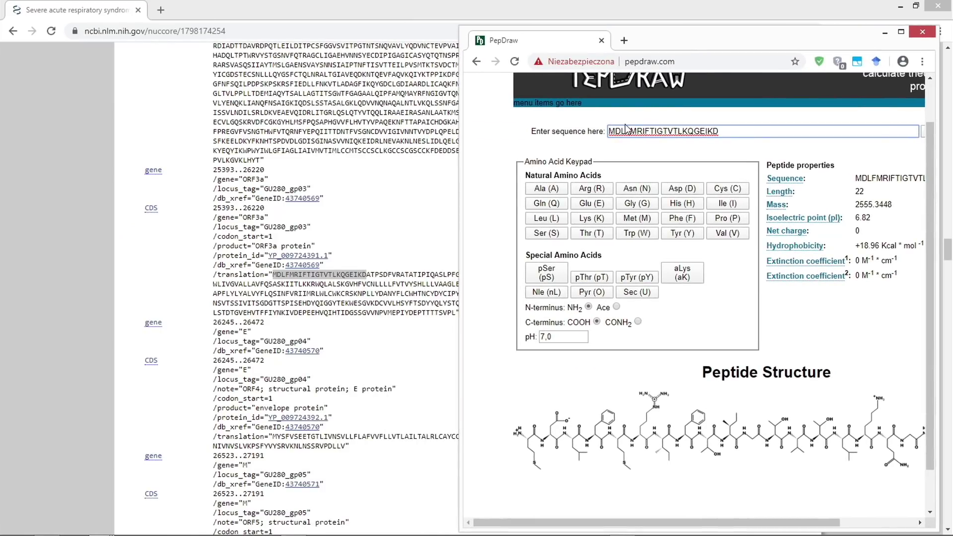
{"action": "key", "text": "alt+Tab"}
{"action": "key", "text": "alt+Tab"}
{"action": "key", "text": "alt+Tab"}
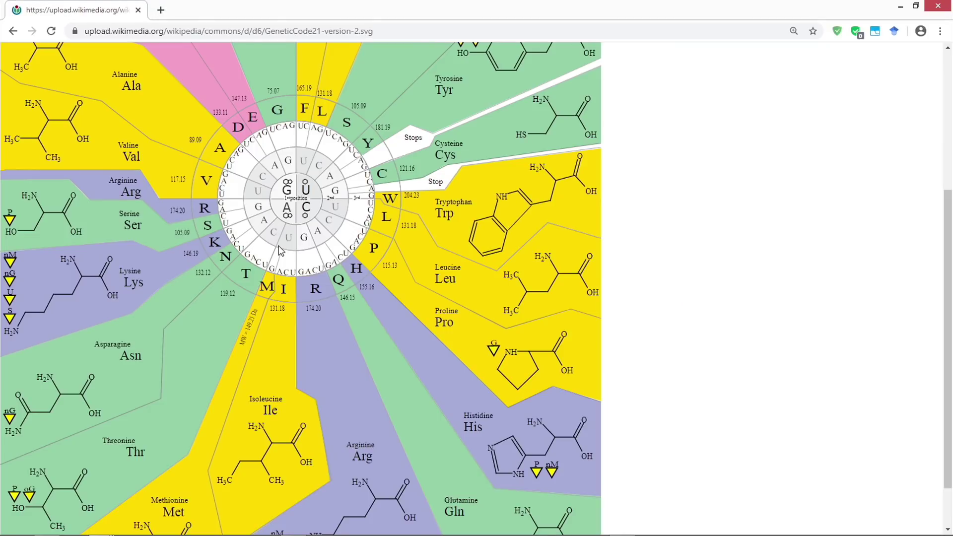
{"action": "key", "text": "ctrl+minus"}
{"action": "key", "text": "ctrl+minus"}
{"action": "key", "text": "alt+Tab"}
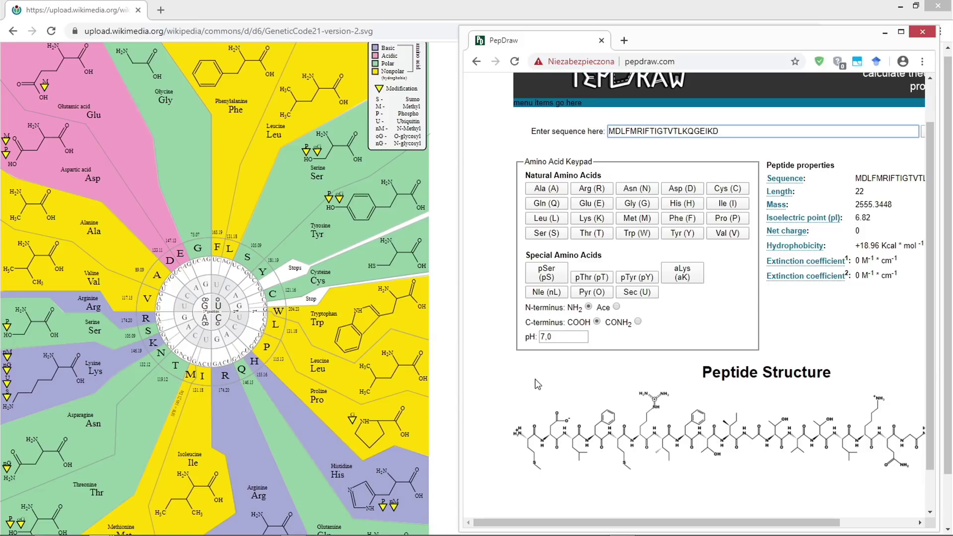
{"action": "scroll", "coordinate": [263, 385], "scroll_direction": "down", "scroll_amount": 1}
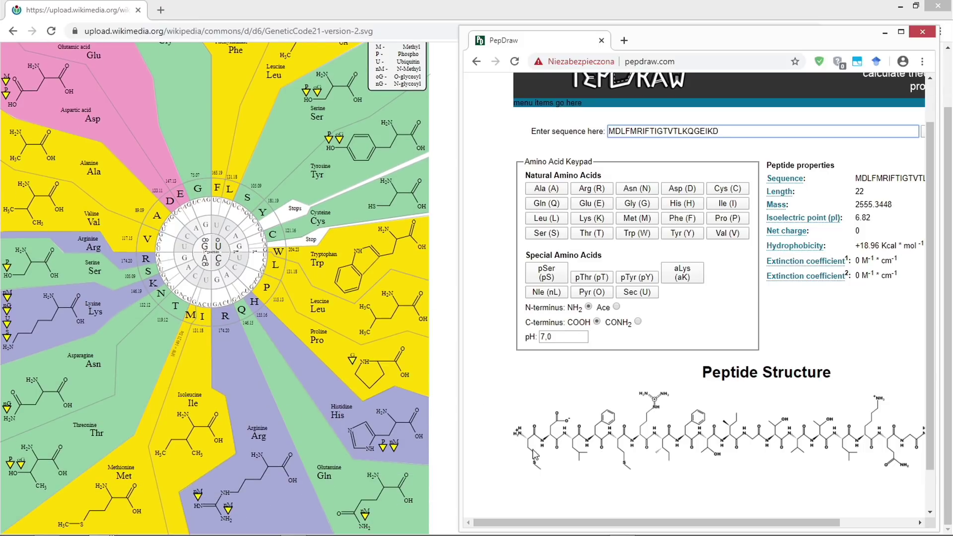
Highlight the initial M in the PepDraw sequence and inspect the rest of the drawn peptide beside the chart
{"action": "left_click_drag", "start_coordinate": [615, 132], "coordinate": [609, 131]}
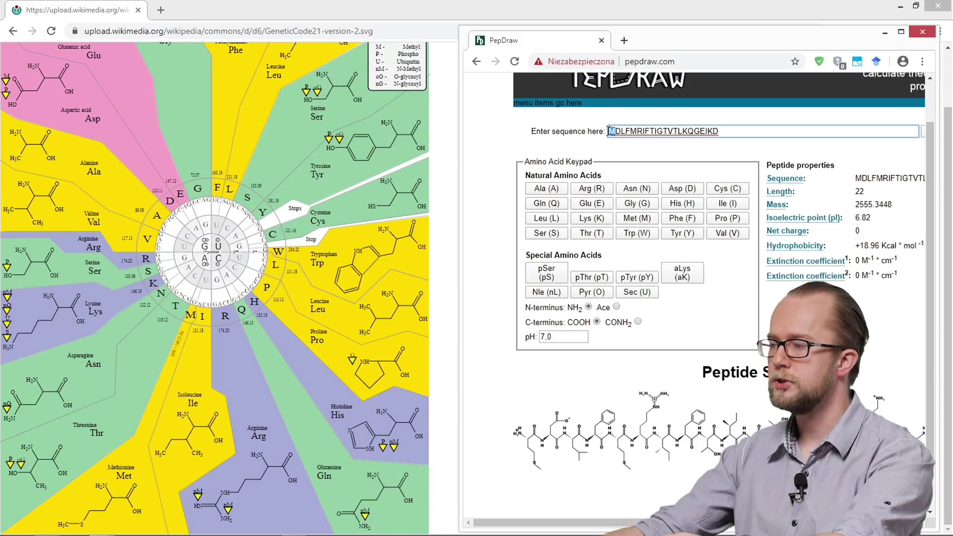
{"action": "left_click", "coordinate": [774, 131]}
{"action": "left_click_drag", "start_coordinate": [606, 131], "coordinate": [615, 131]}
{"action": "left_click", "coordinate": [616, 131]}
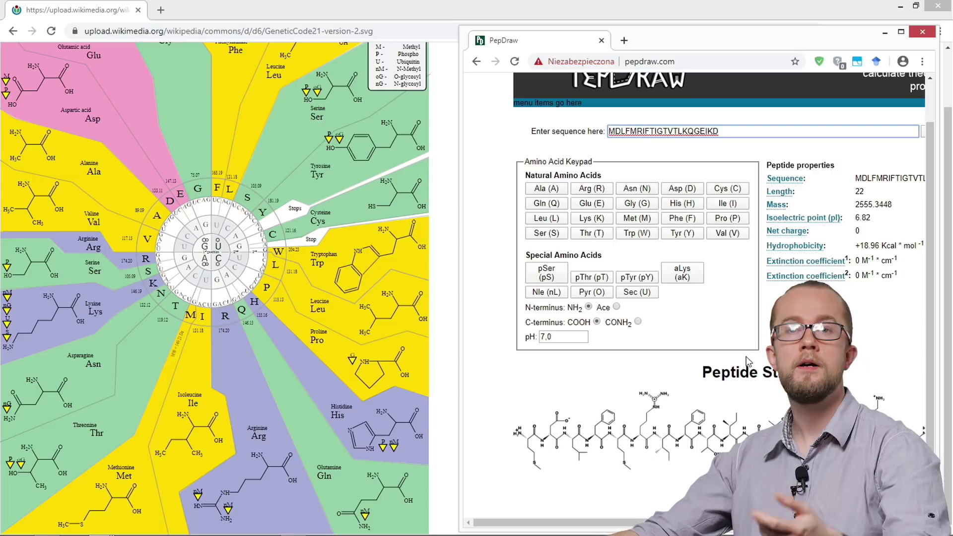
{"action": "left_click_drag", "start_coordinate": [734, 522], "coordinate": [810, 522]}
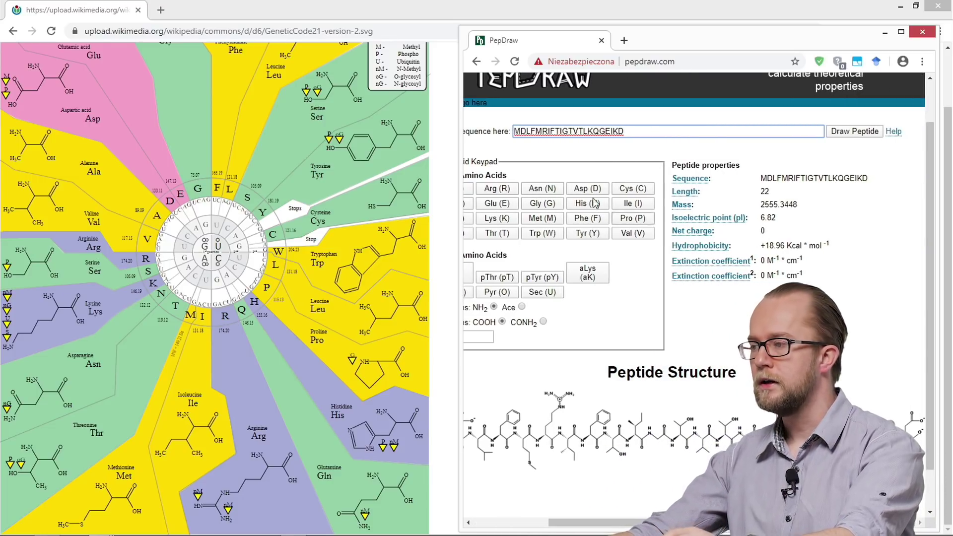
Switch to the Word document, copy the entire ORF3a protein sequence and return to PepDraw
{"action": "key", "text": "alt+Tab"}
{"action": "key", "text": "alt+Tab"}
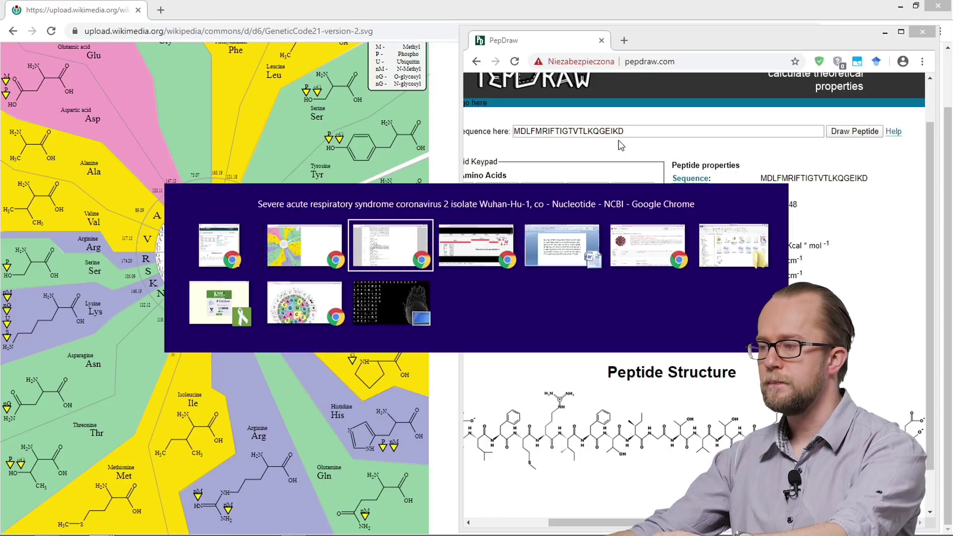
{"action": "key", "text": "alt+Tab"}
{"action": "key", "text": "alt+Tab"}
{"action": "key", "text": "alt+Tab"}
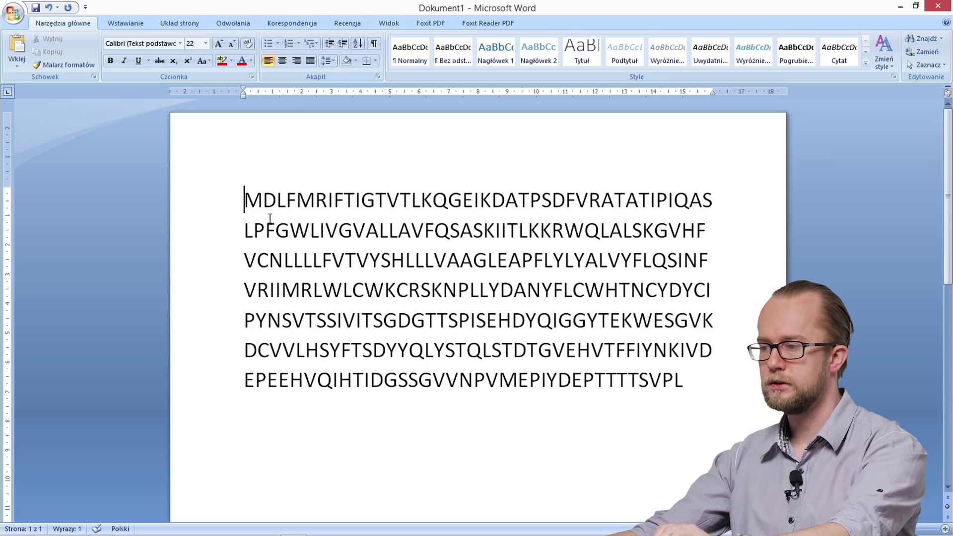
{"action": "left_click_drag", "start_coordinate": [244, 199], "coordinate": [678, 378]}
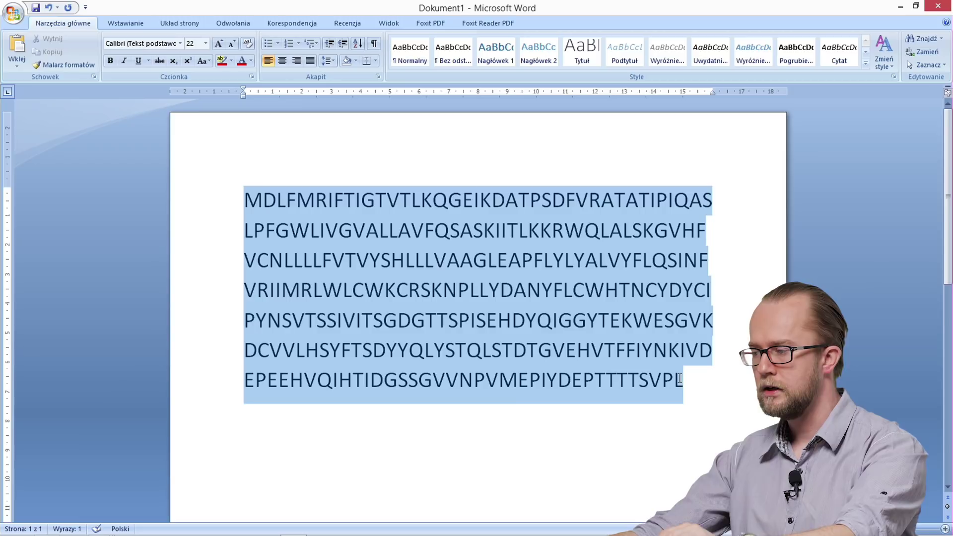
{"action": "key", "text": "alt+Tab"}
{"action": "key", "text": "alt+Tab"}
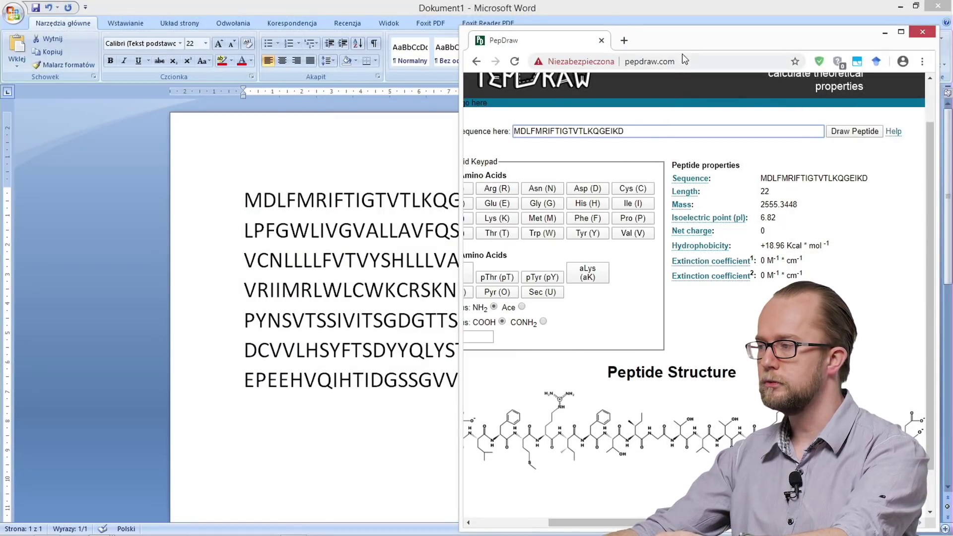
Maximize the PepDraw window, replace the fragment with the copied full ORF3a sequence and draw the peptide
{"action": "double_click", "coordinate": [684, 42]}
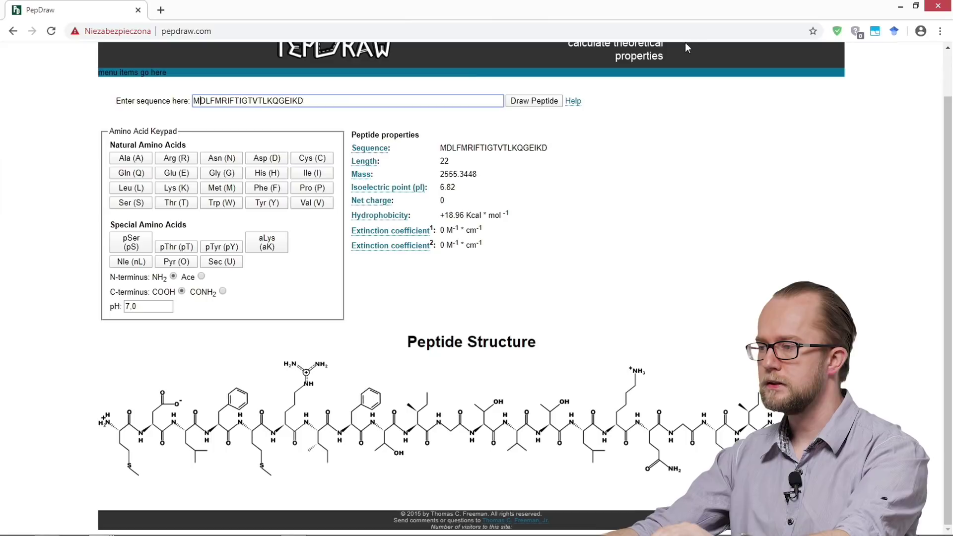
{"action": "double_click", "coordinate": [421, 100]}
{"action": "type", "text": "HDYQIGGYTEKWESGVKDCVVLHSYFTSDYYQLYSTQLSTDTGVEHVTFFIYNKIVDEP"}
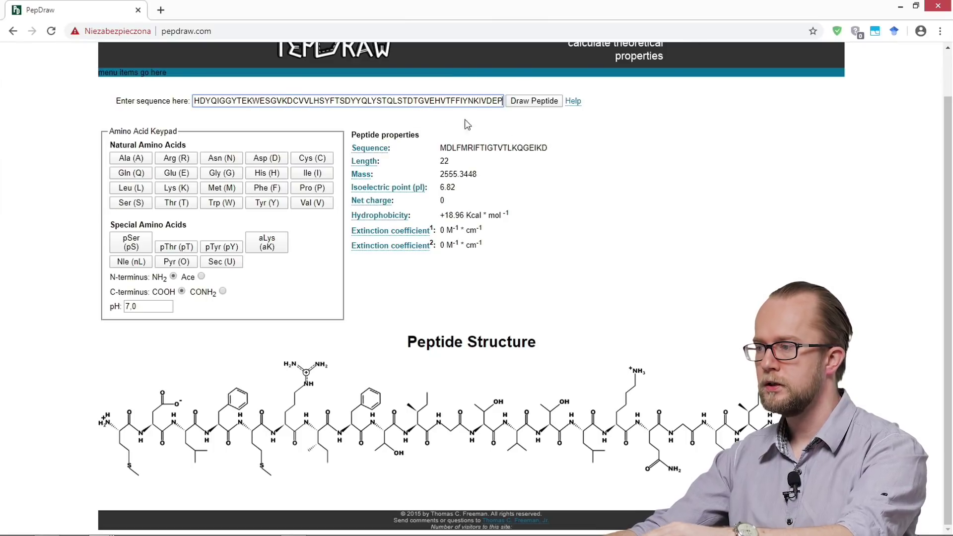
{"action": "left_click", "coordinate": [527, 102]}
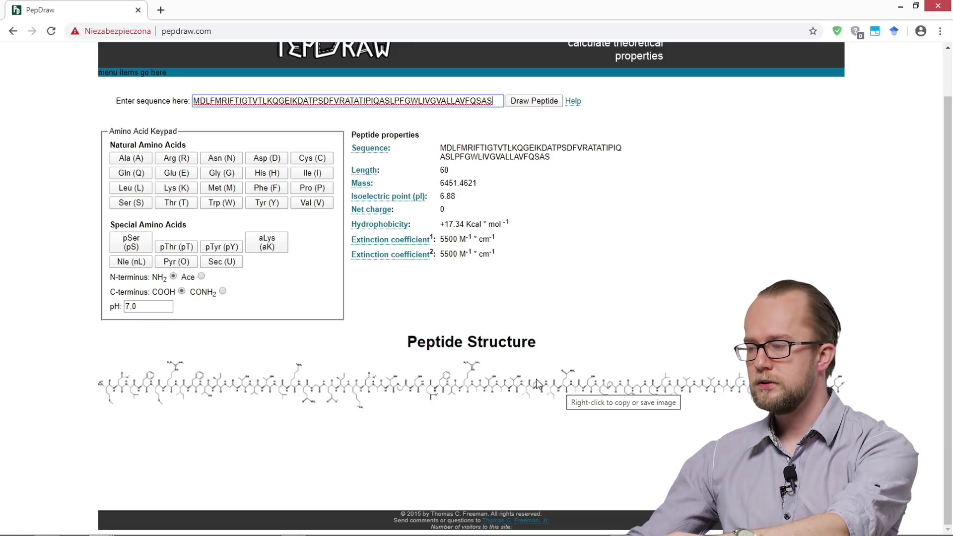
Check the sequence's character count in the Word document's word statistics and switch back to PepDraw
{"action": "key", "text": "alt+Tab"}
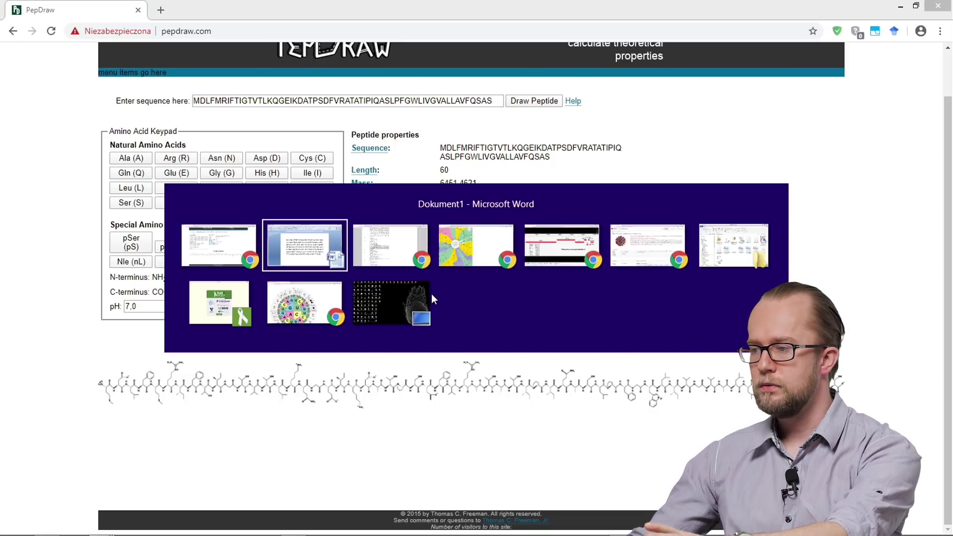
{"action": "left_click", "coordinate": [431, 293]}
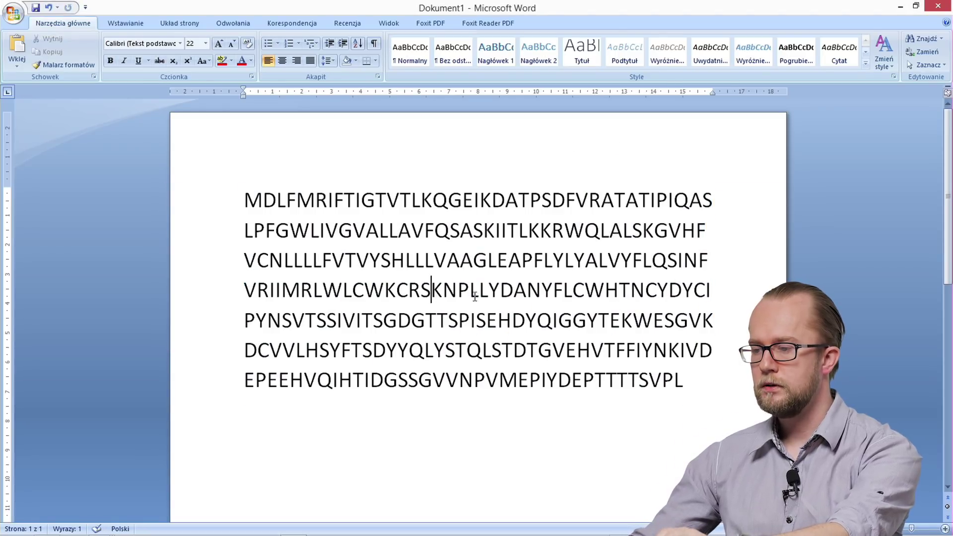
{"action": "left_click", "coordinate": [66, 529]}
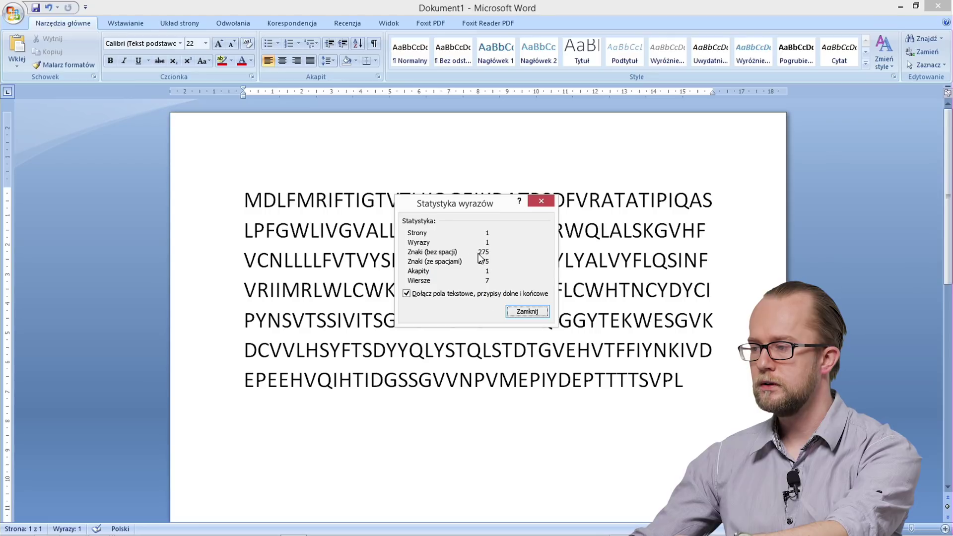
{"action": "left_click", "coordinate": [525, 310]}
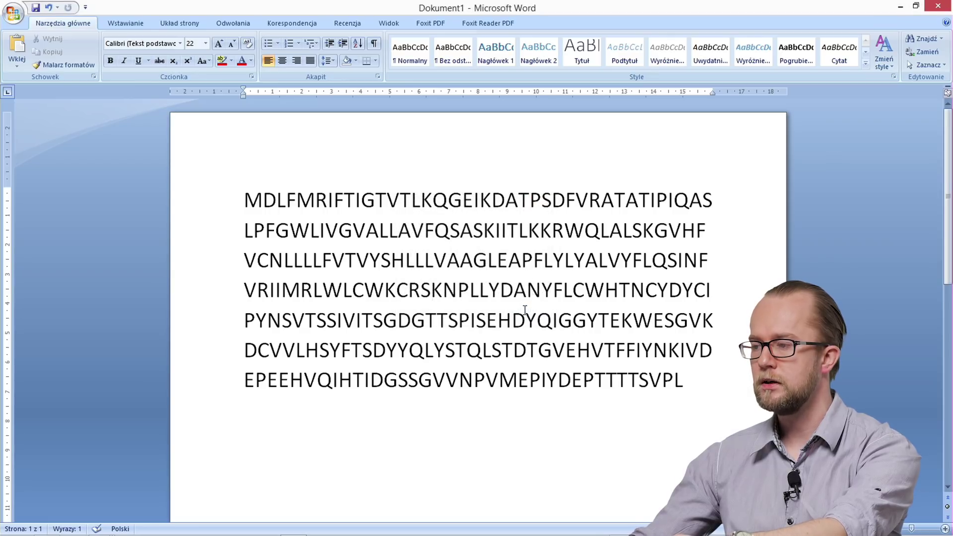
{"action": "key", "text": "alt+Tab"}
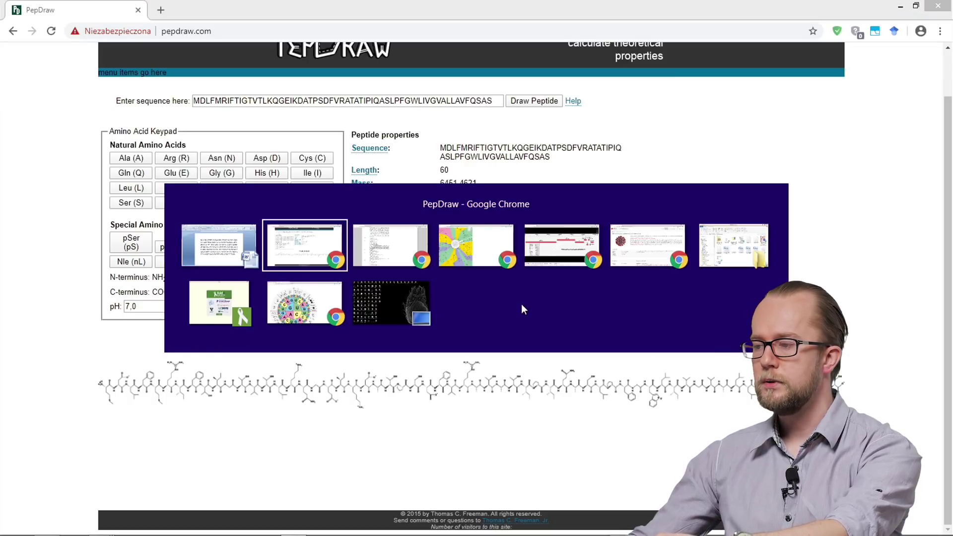